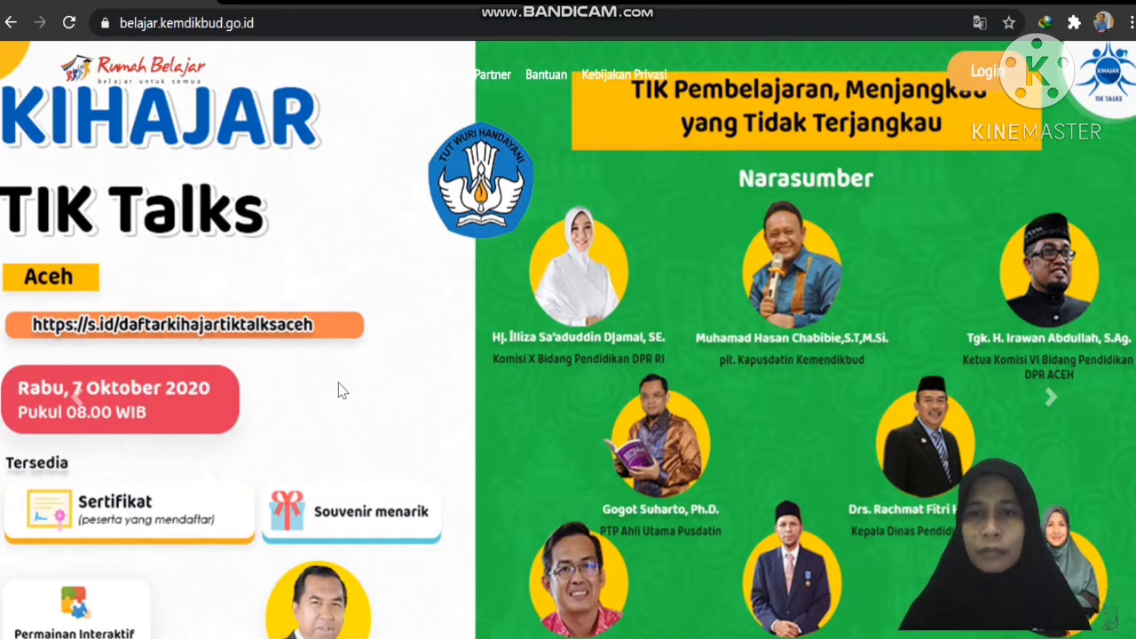
Open the Kelas Maya feature from the Fitur Utama section of the Rumah Belajar home page.
scroll(338, 390, "down", 5)
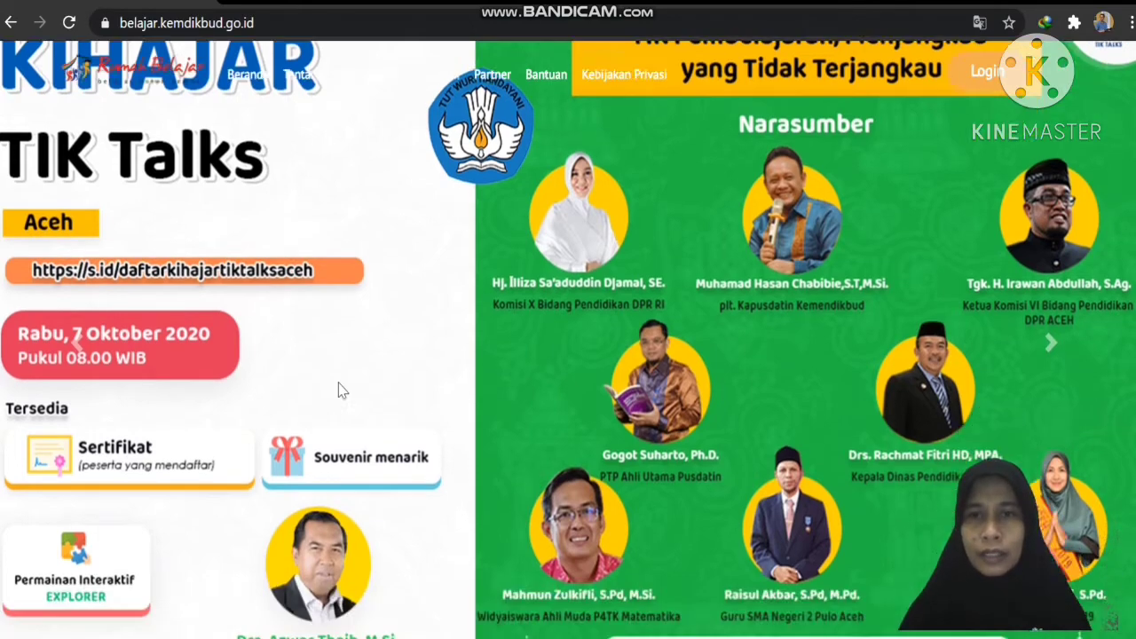
scroll(338, 391, "up", 5)
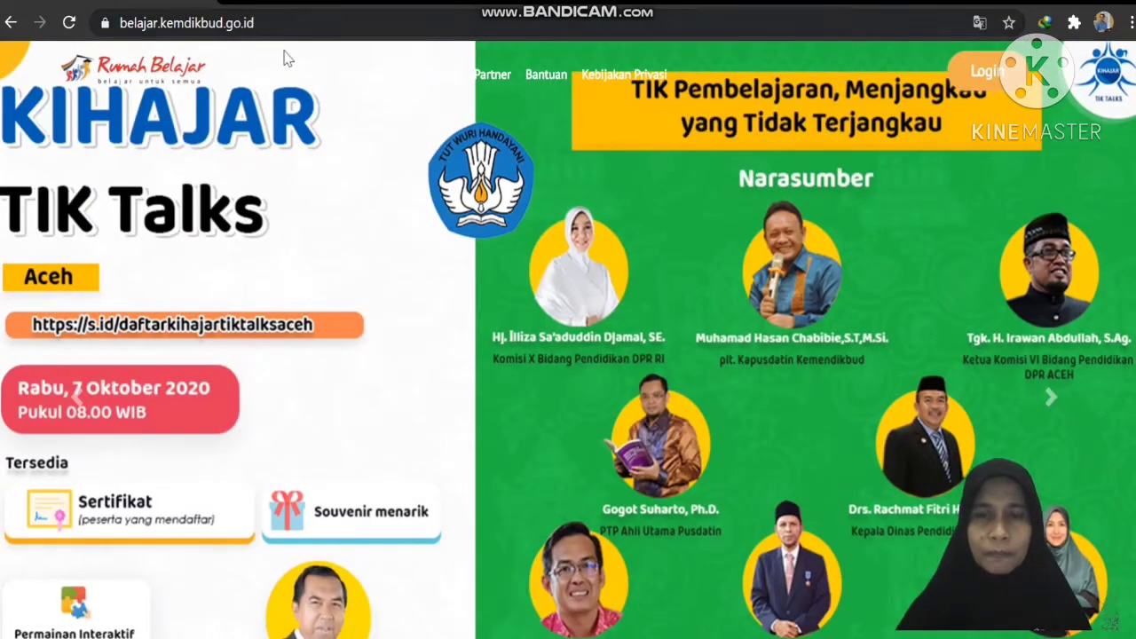
scroll(489, 296, "down", 4)
scroll(494, 306, "down", 8)
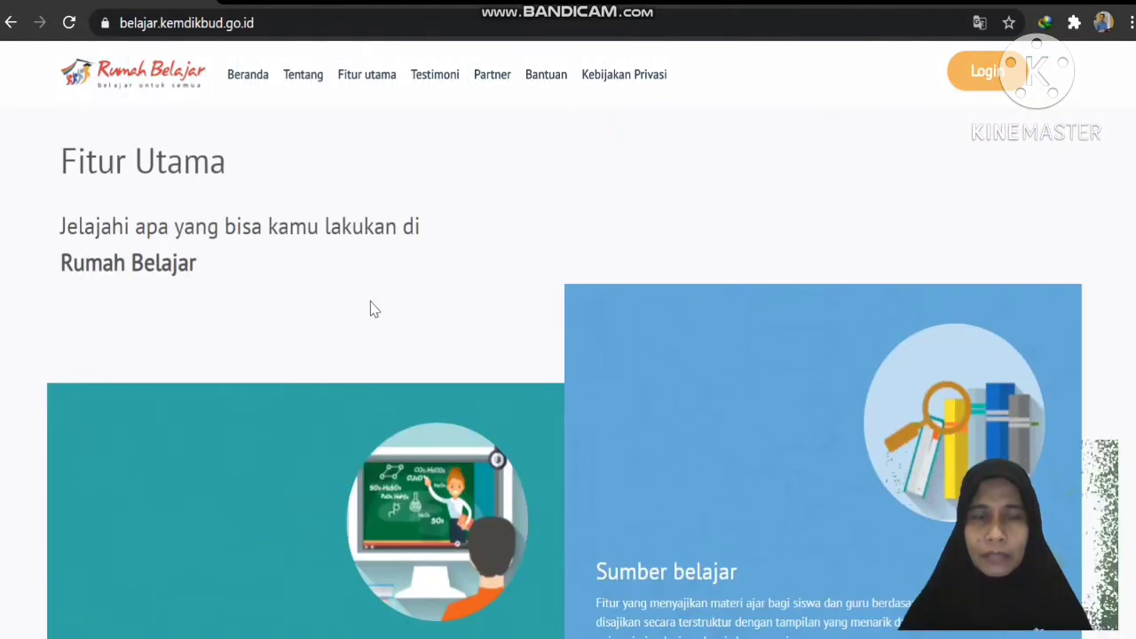
scroll(373, 307, "down", 5)
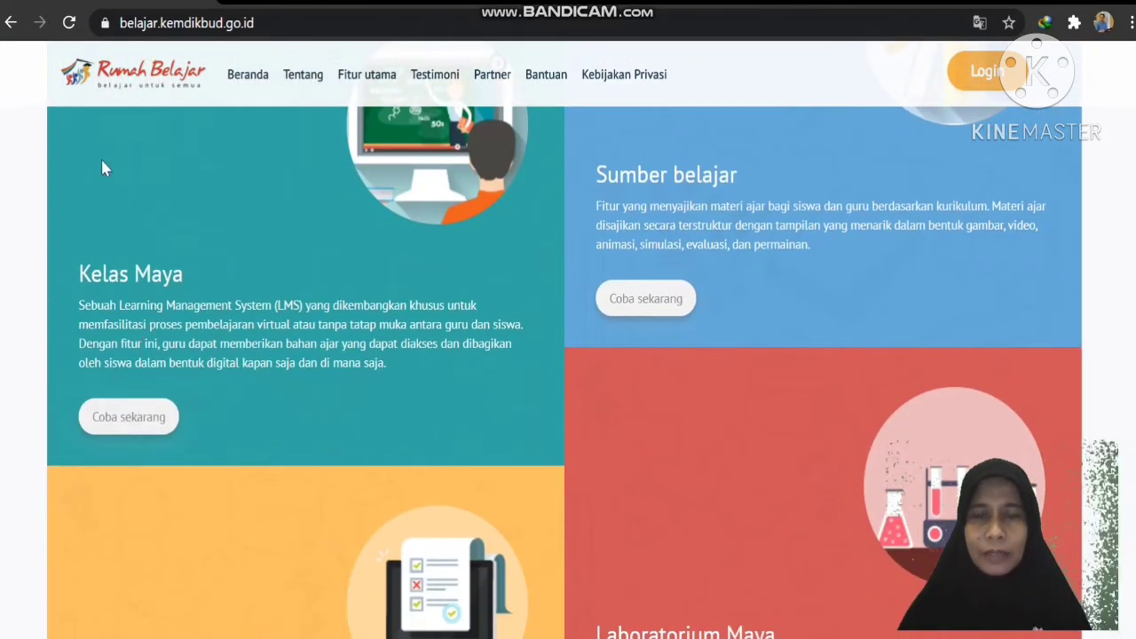
left_click(139, 428)
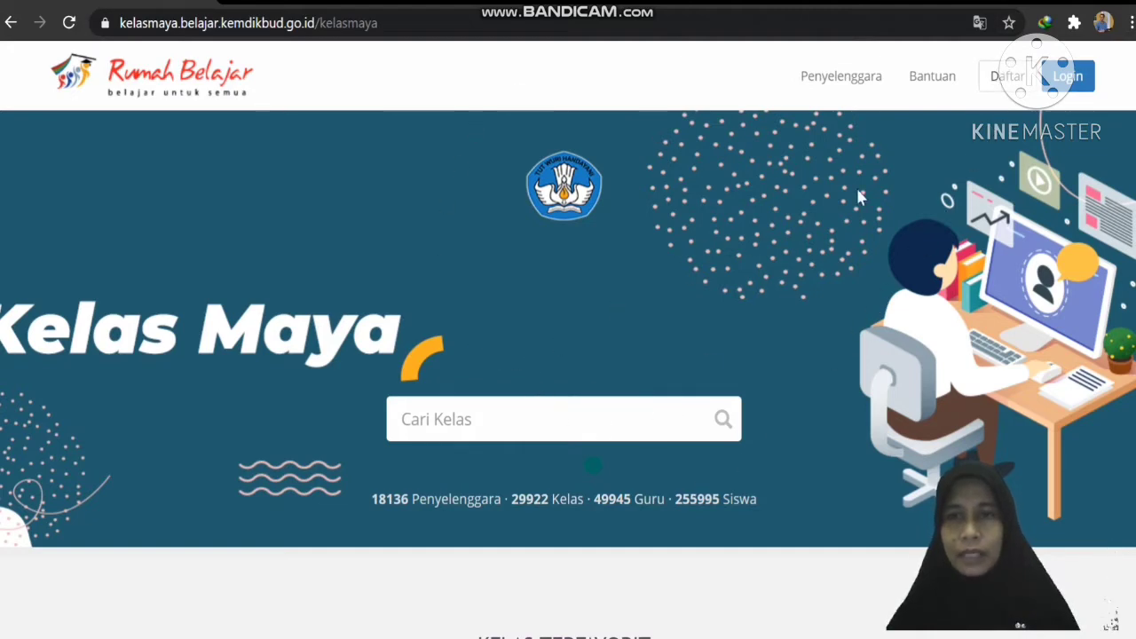
Start a new Kelas Maya registration as an organising school (Daftar Sebagai Penyelenggara).
left_click(1017, 82)
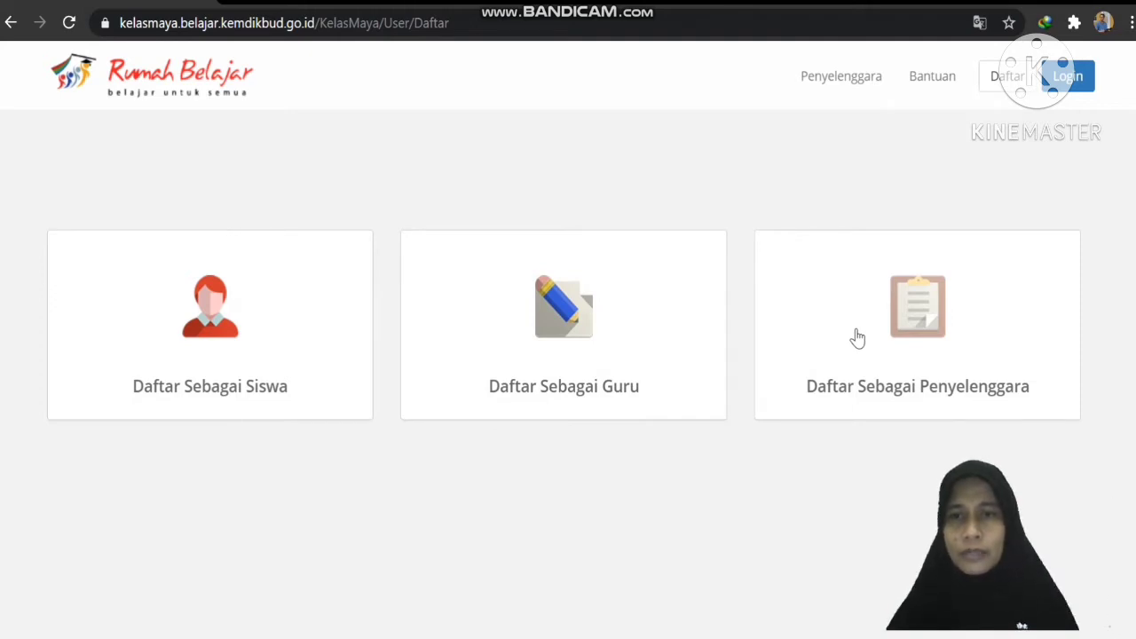
left_click(929, 305)
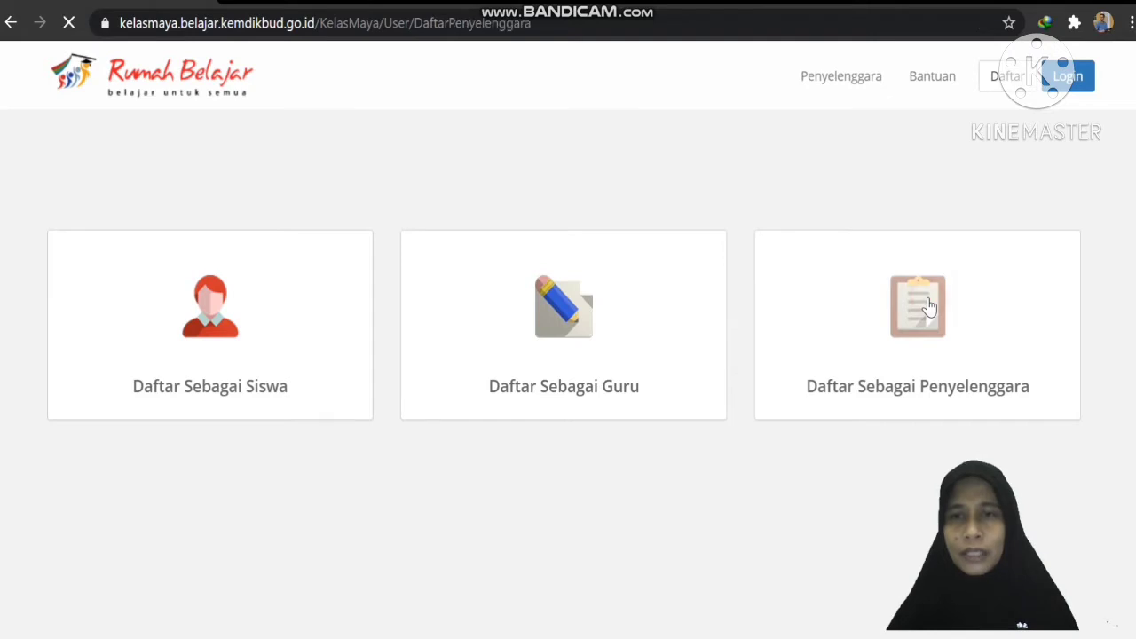
Examine the fields of the Daftar Penyelenggara form, from the user ID and NPSN down to the region and captcha.
scroll(307, 256, "down", 1)
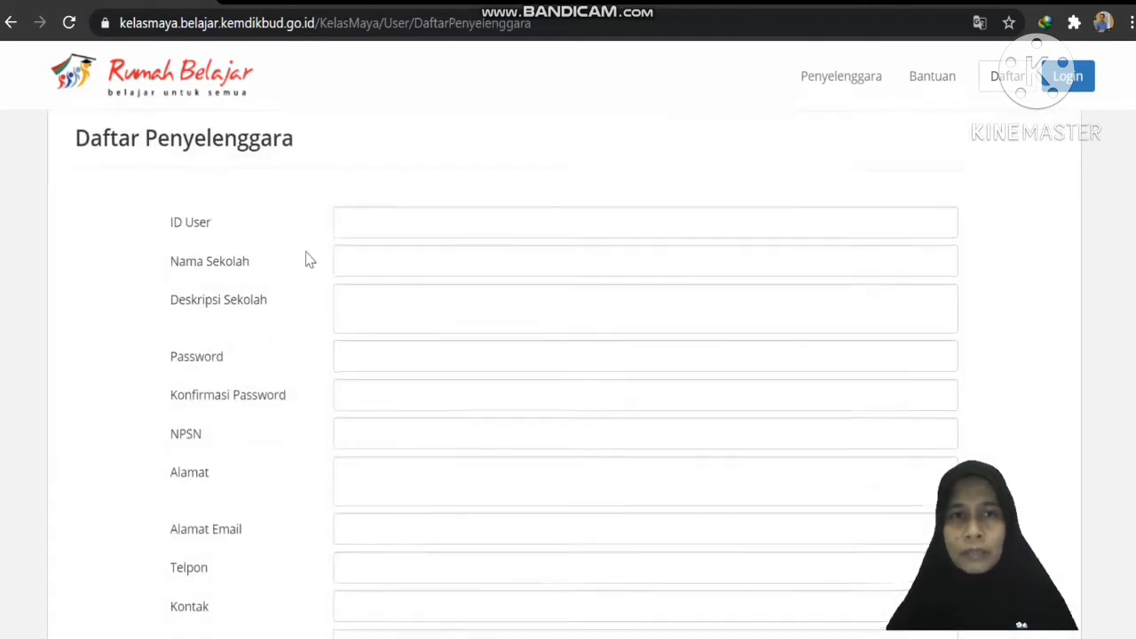
scroll(310, 260, "down", 2)
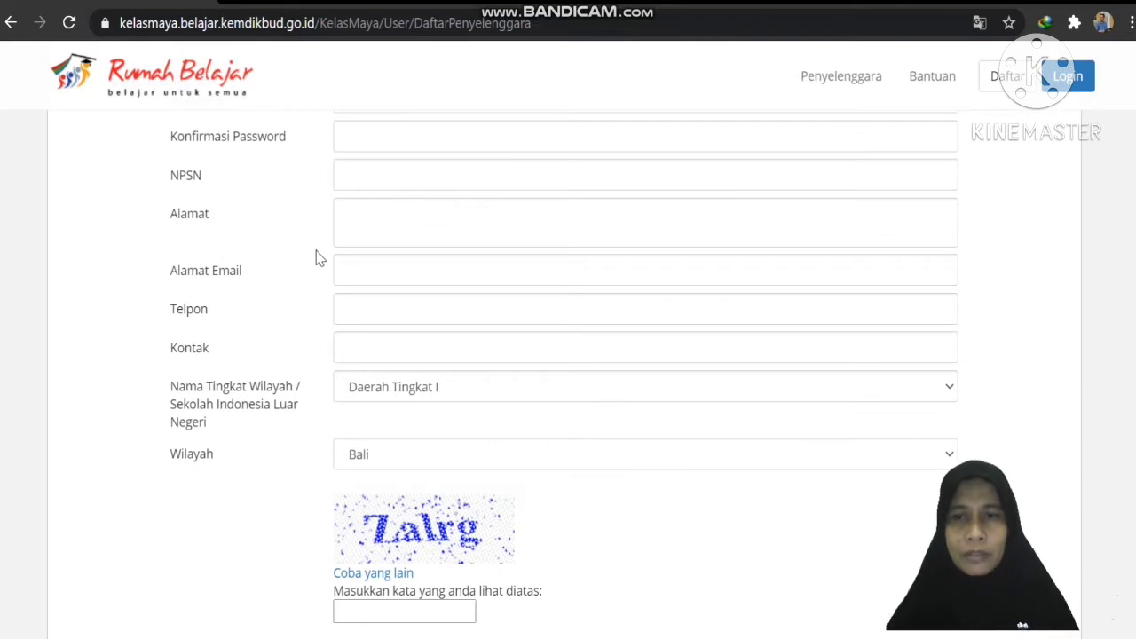
scroll(317, 258, "up", 1)
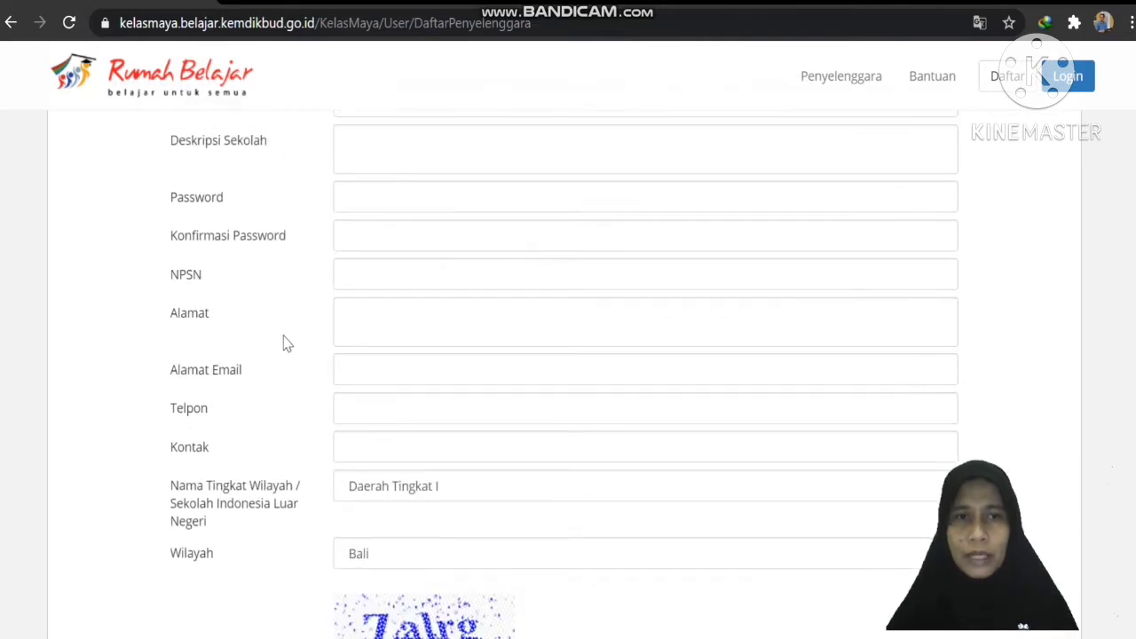
left_click(400, 272)
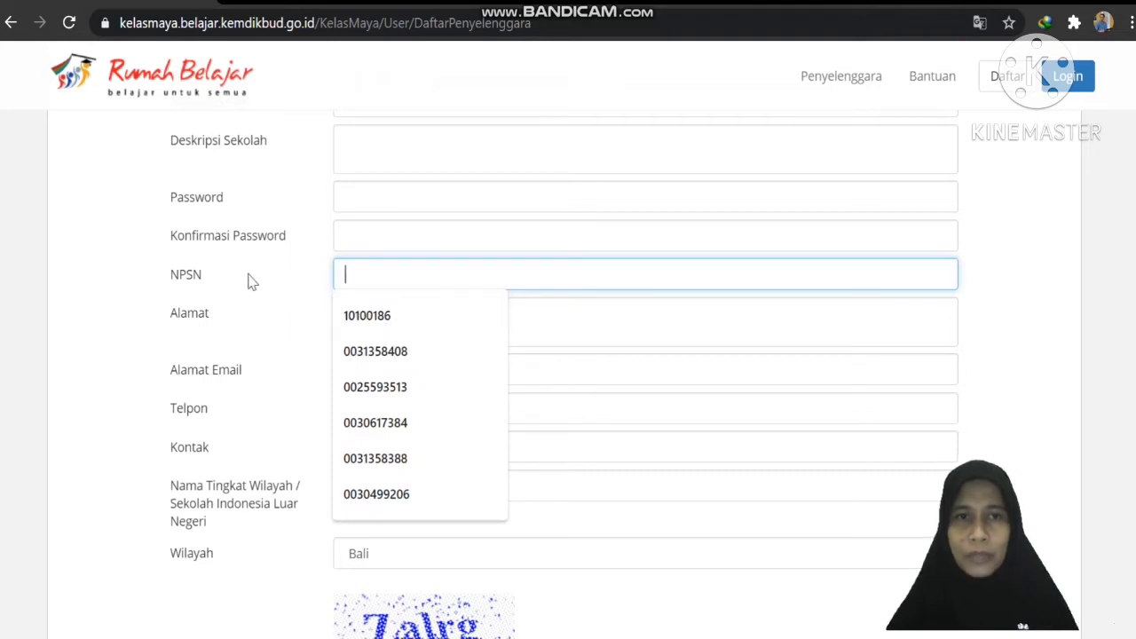
scroll(609, 431, "down", 1)
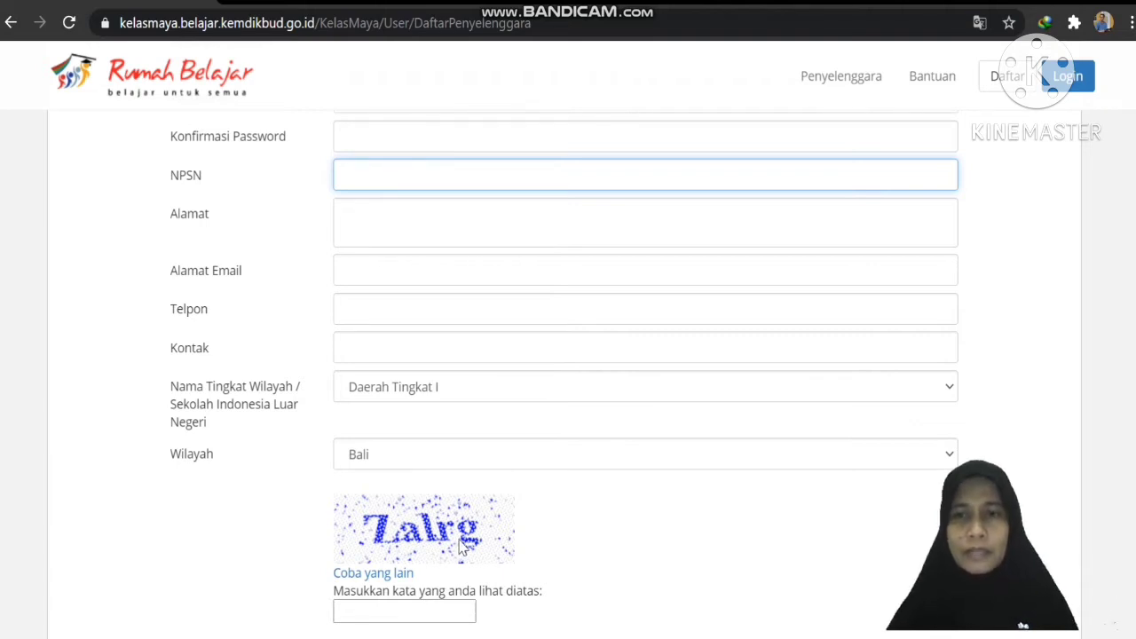
scroll(463, 540, "down", 2)
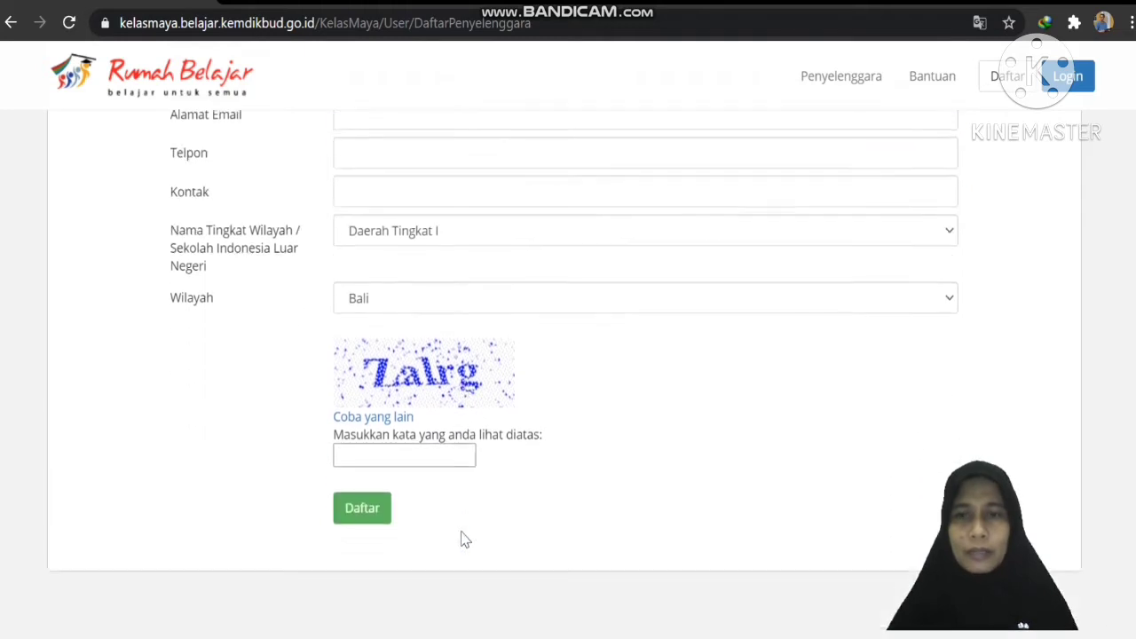
scroll(457, 524, "up", 1)
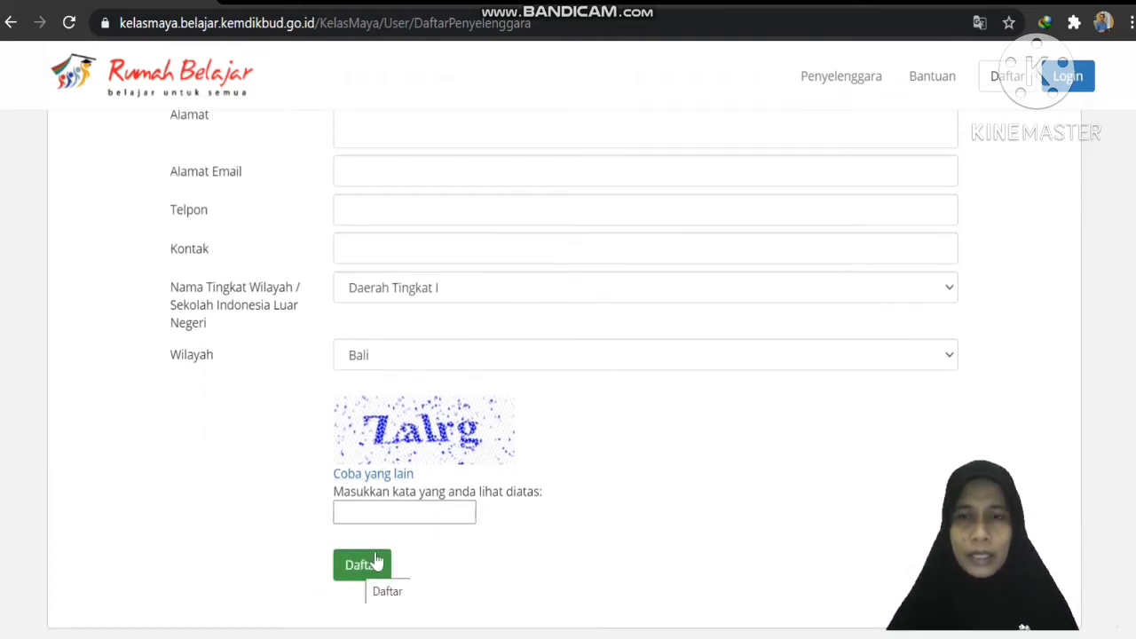
scroll(479, 293, "up", 3)
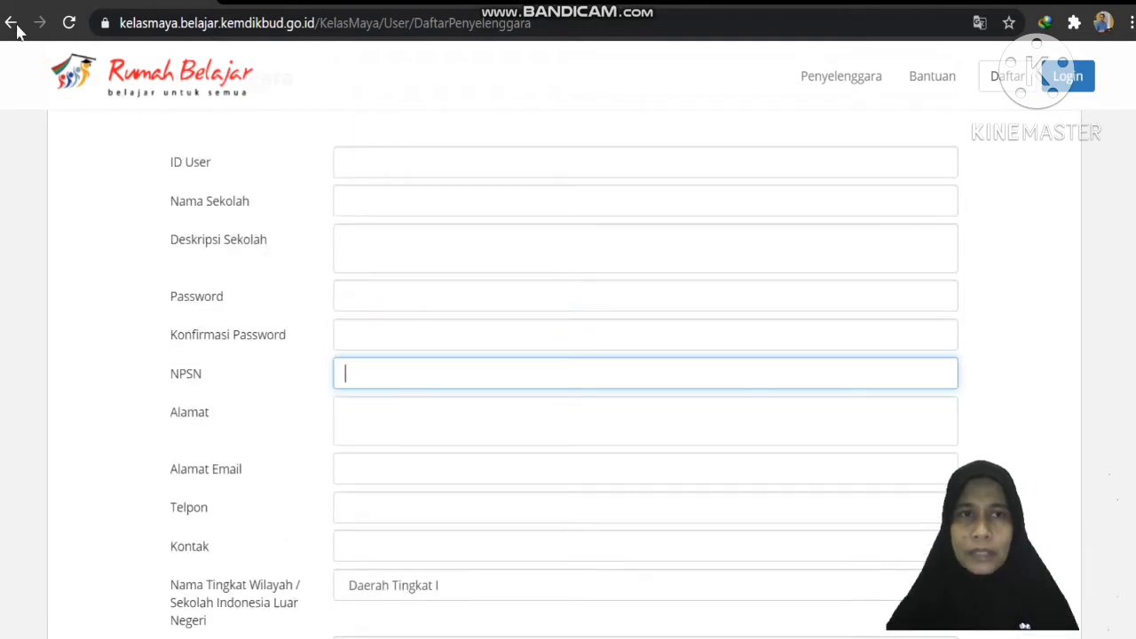
Return to the registration choices, open the teacher form (Daftar Sebagai Guru) and review its fields.
left_click(8, 25)
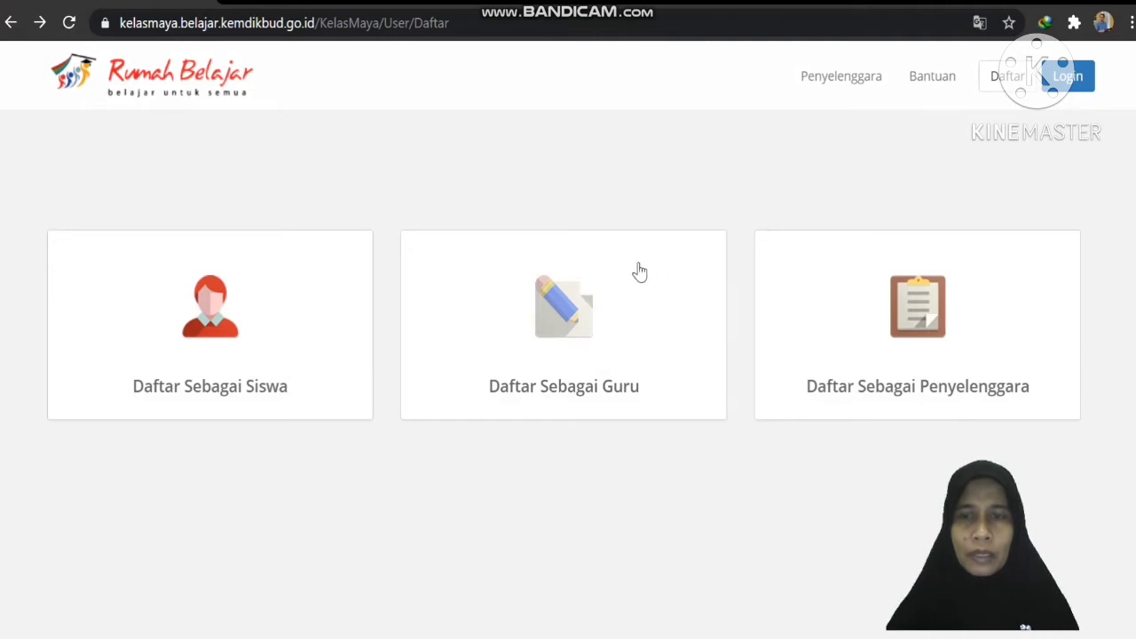
left_click(573, 328)
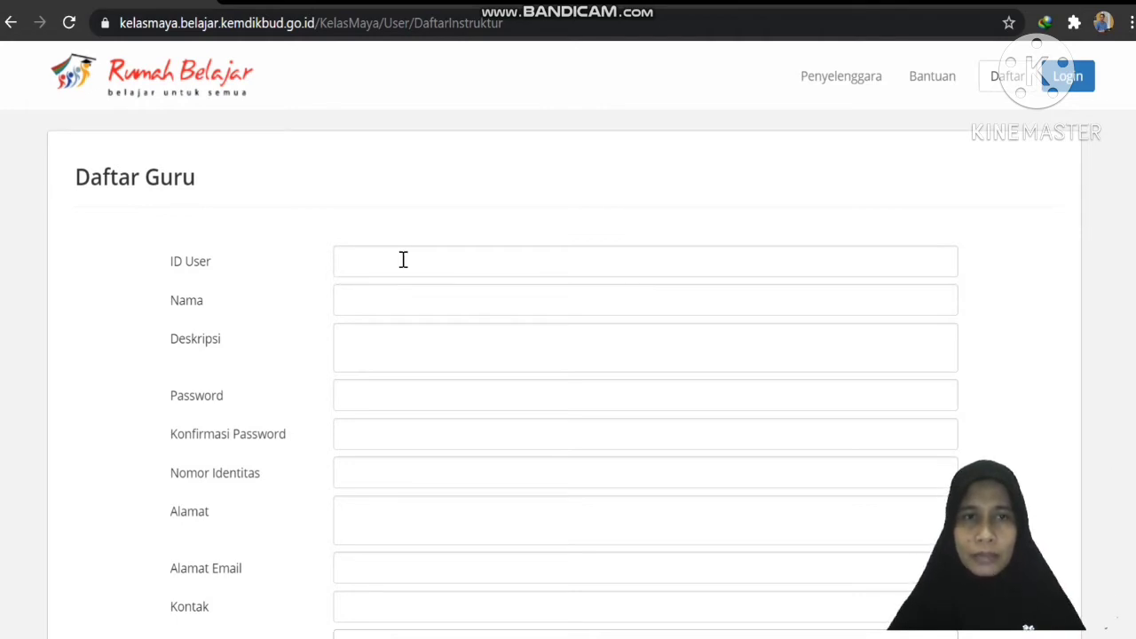
scroll(403, 259, "down", 1)
left_click(405, 207)
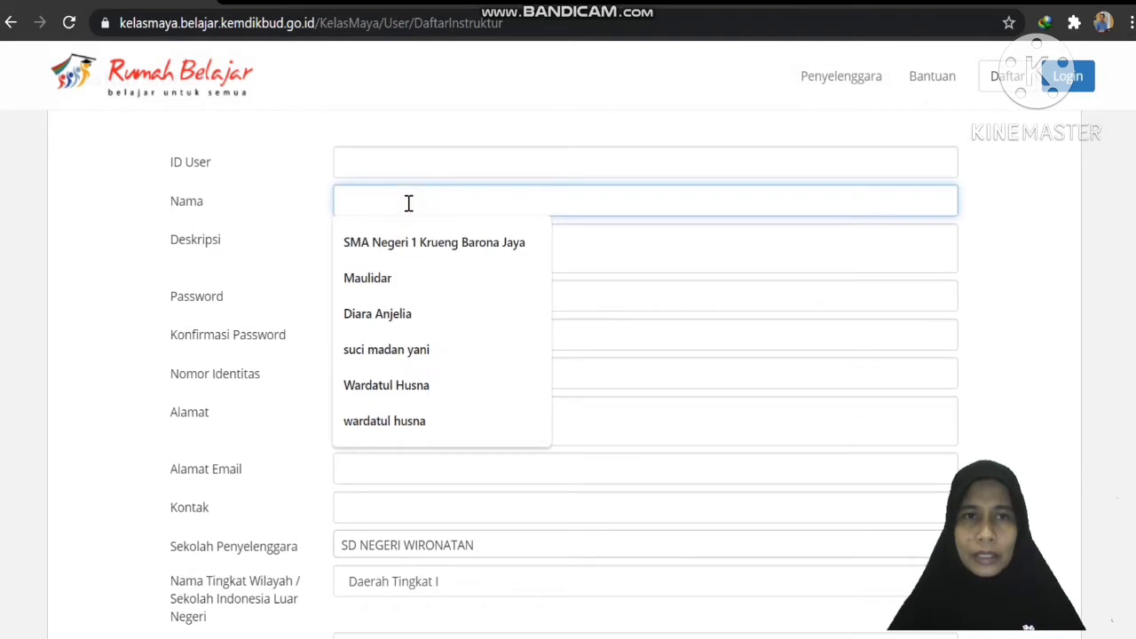
left_click(243, 255)
scroll(360, 347, "down", 1)
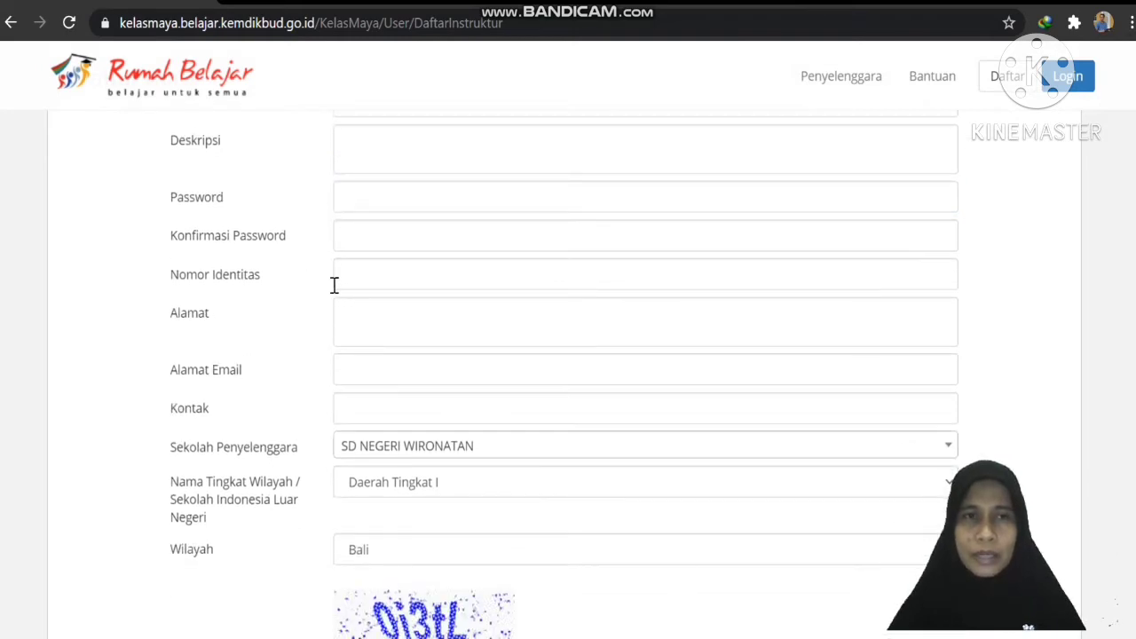
scroll(333, 284, "down", 2)
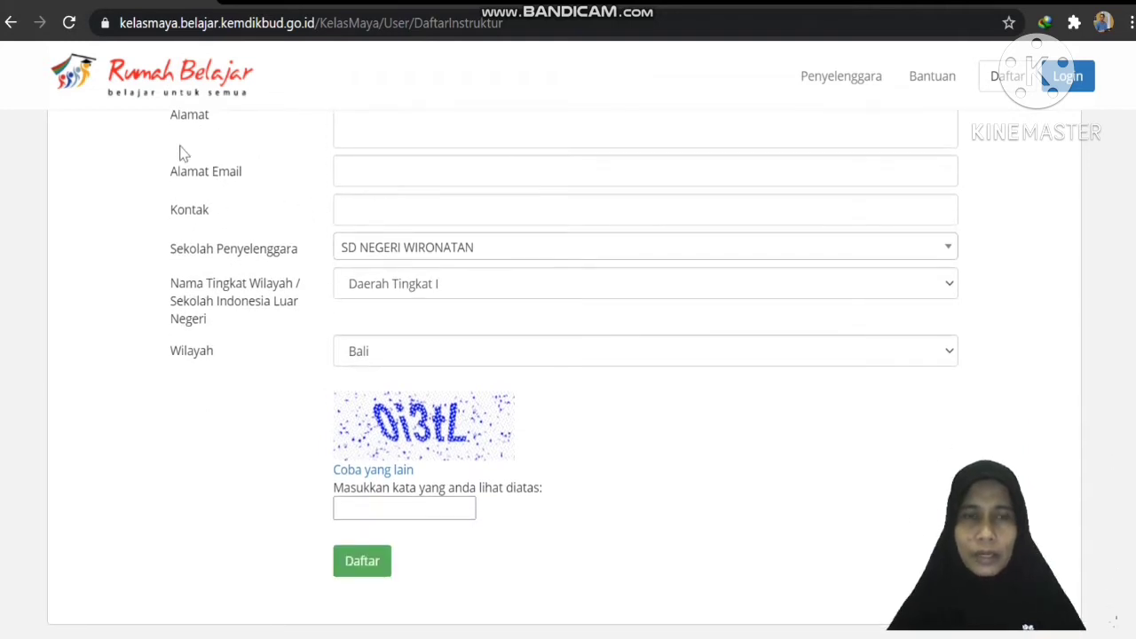
Search the Sekolah Penyelenggara list for "kru" and choose SMA N 1 KRUENG BARONA JAYA.
left_click(512, 255)
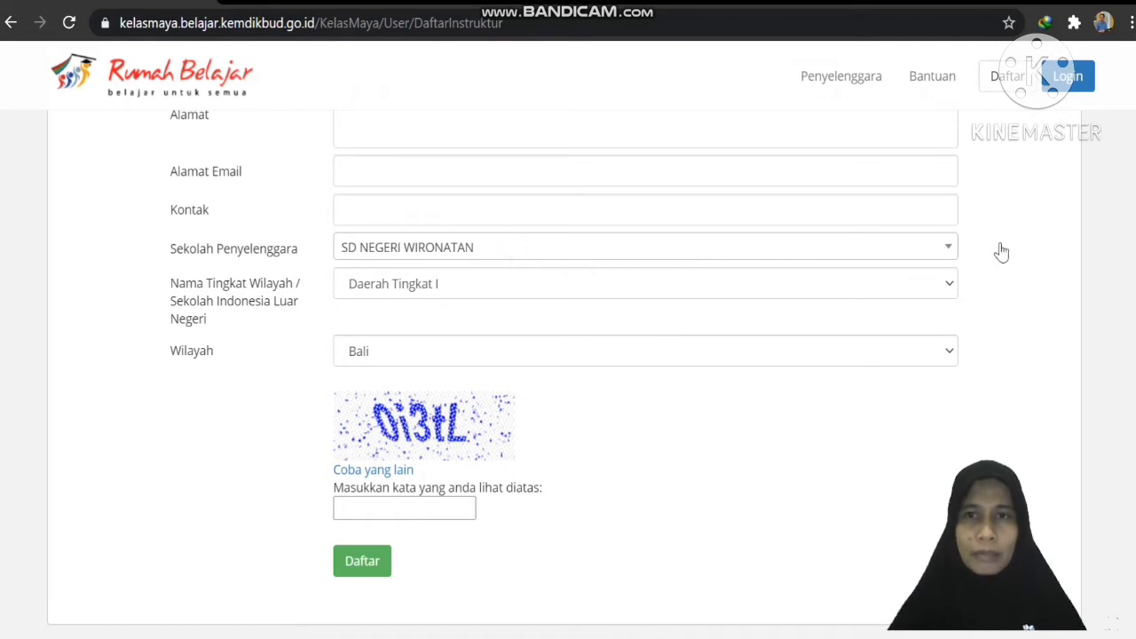
left_click(953, 248)
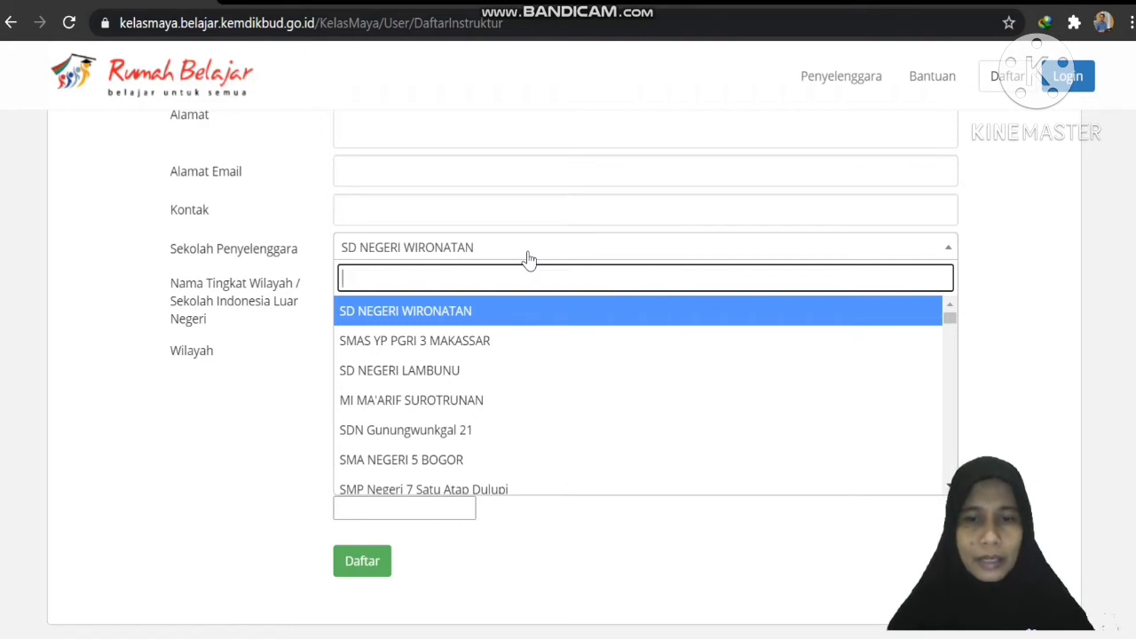
type("kr")
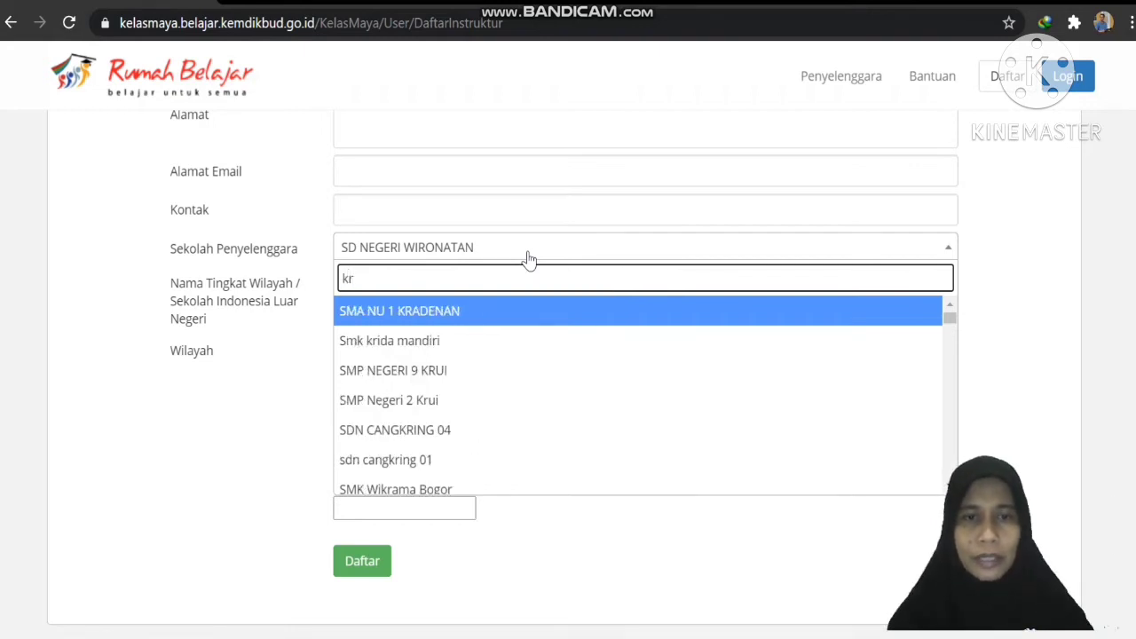
type("u")
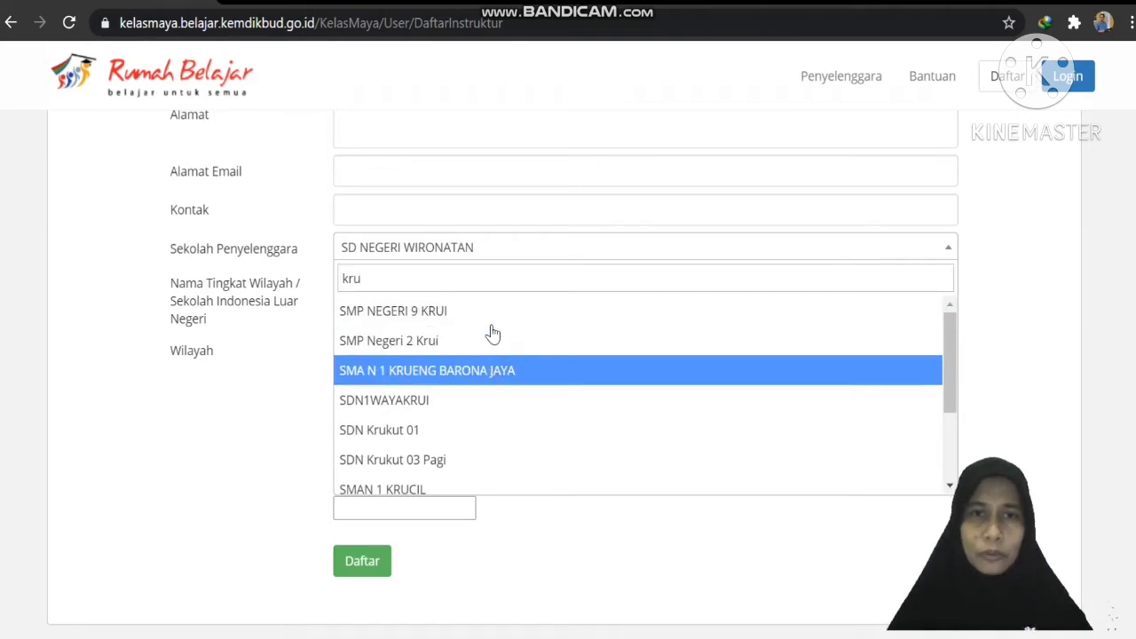
left_click(432, 371)
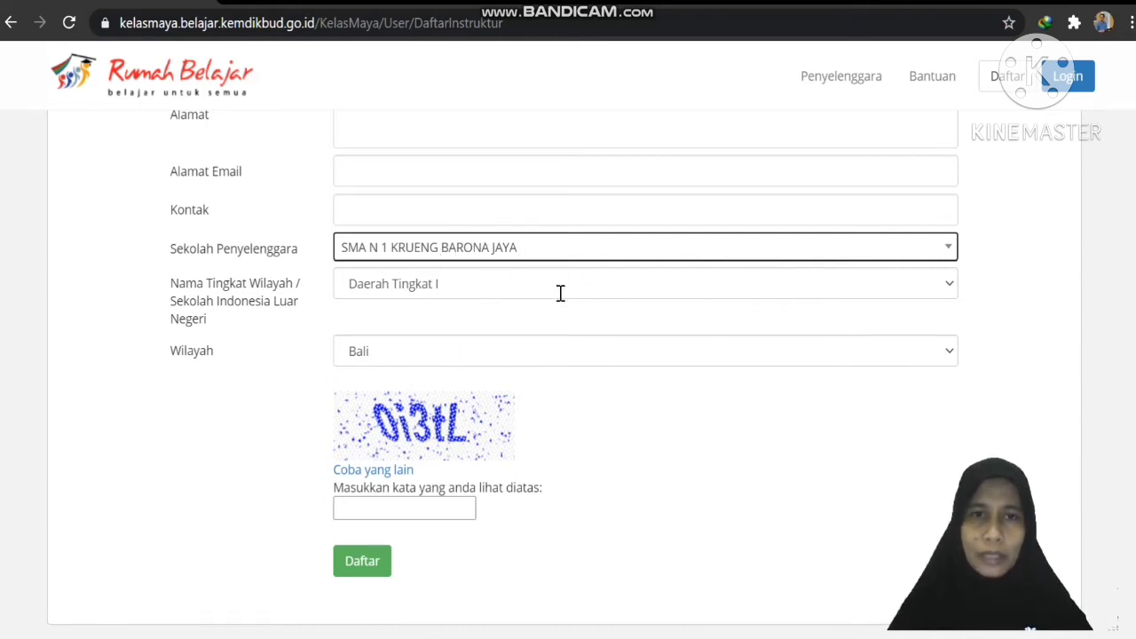
left_click(548, 249)
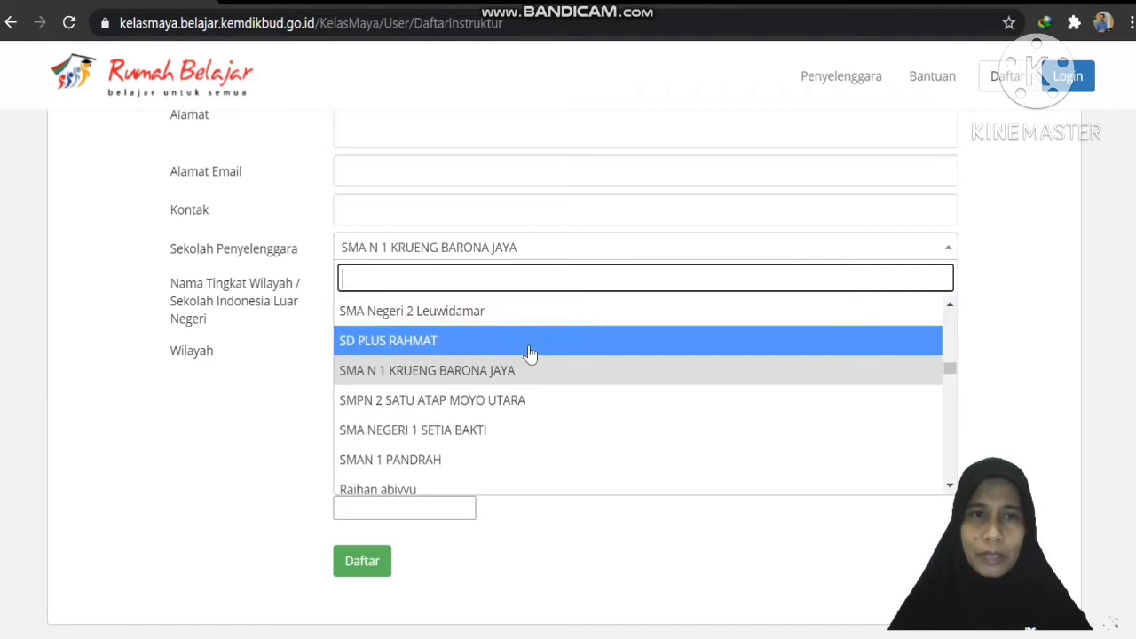
left_click(259, 339)
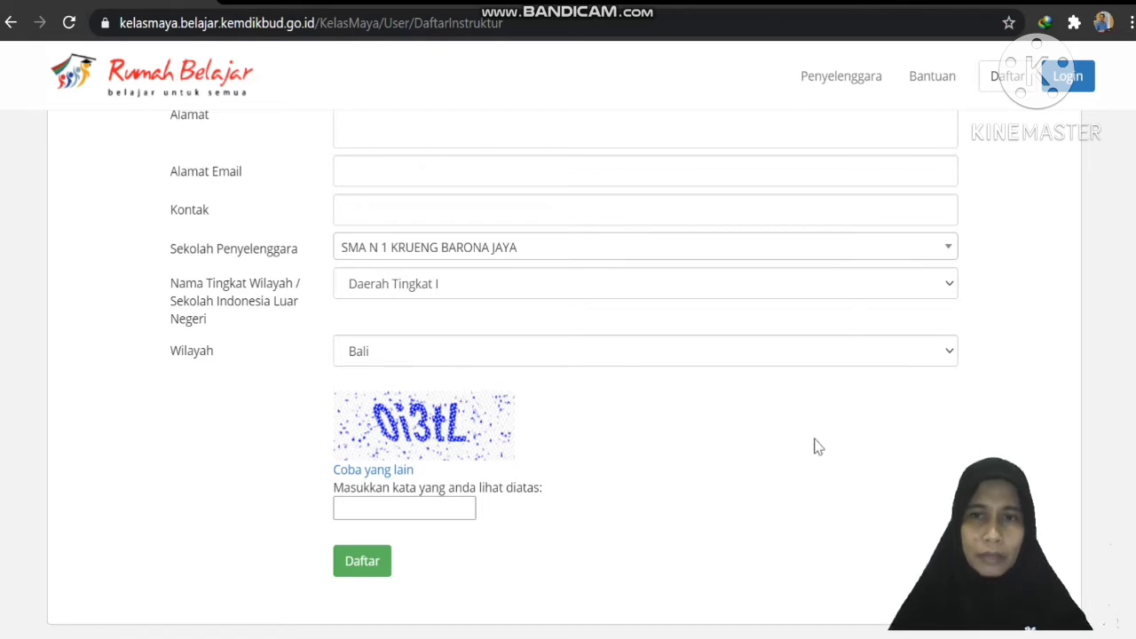
Set the teacher form's Wilayah to Nanggroe Aceh Darussalam and place the cursor in the captcha field.
left_click(954, 357)
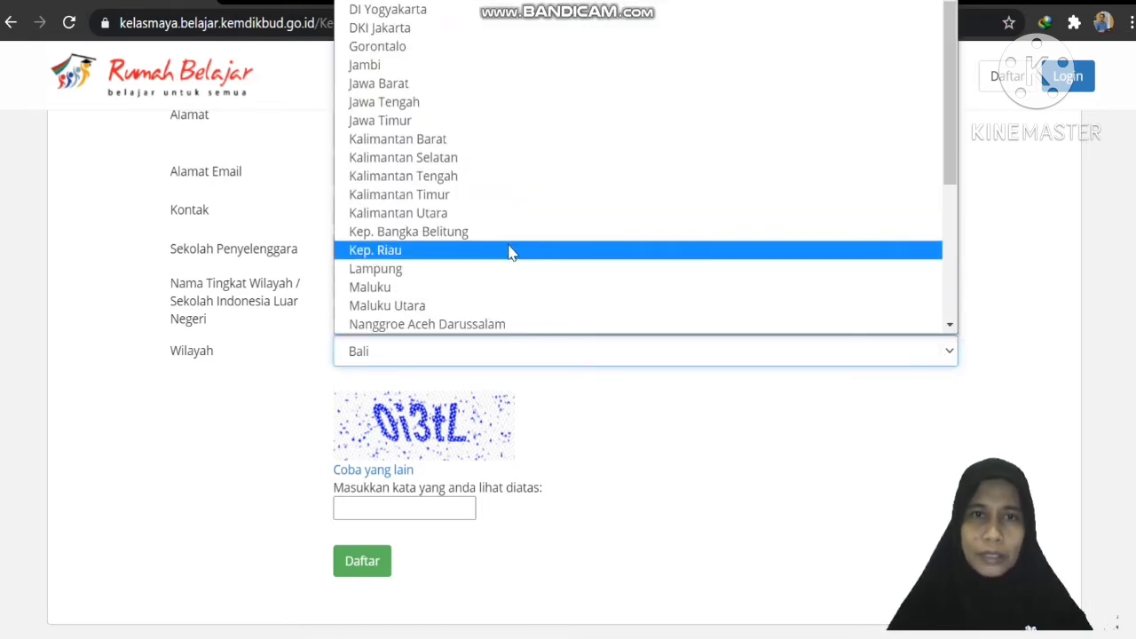
scroll(502, 333, "down", 1)
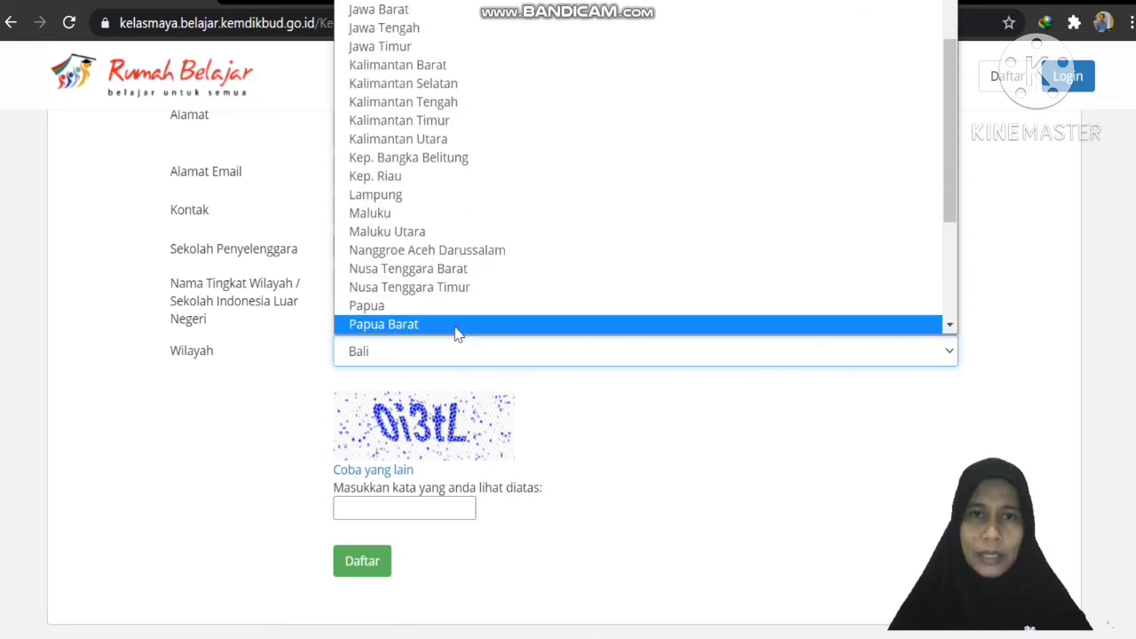
left_click(475, 251)
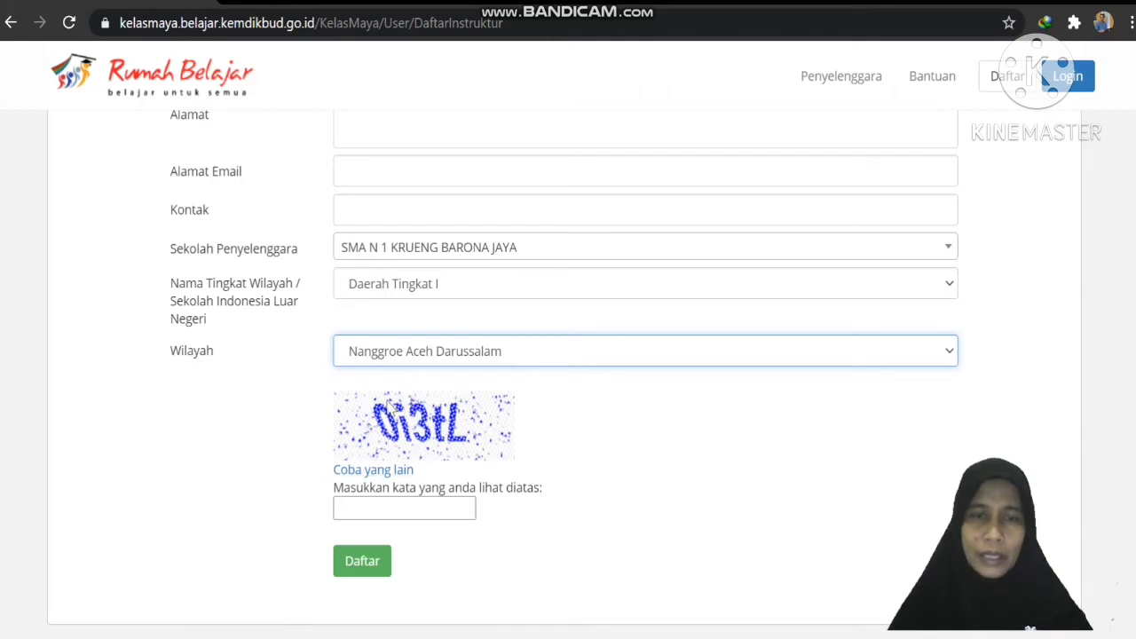
left_click(364, 508)
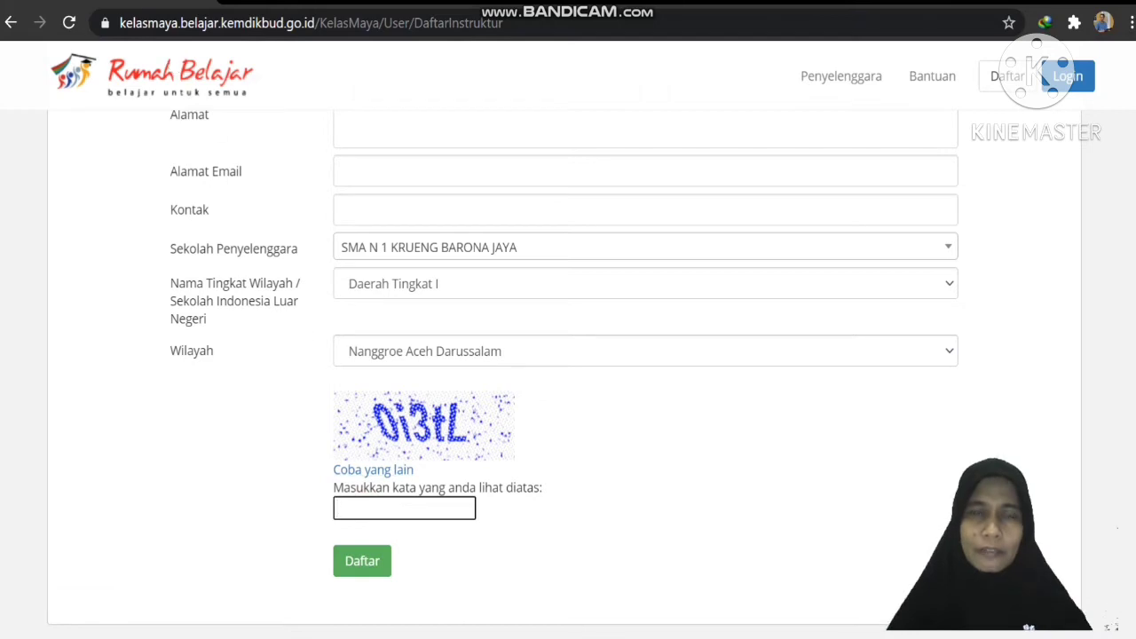
Return to the registration choices, open the student form (Daftar Sebagai Siswa) and show its entry fields.
left_click(12, 23)
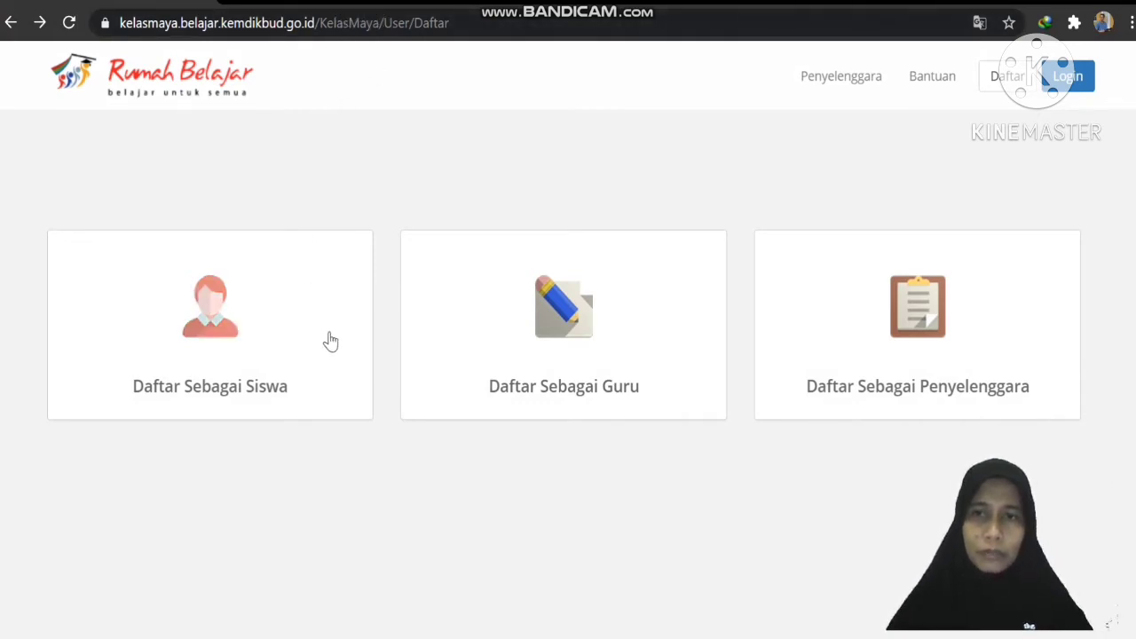
left_click(222, 357)
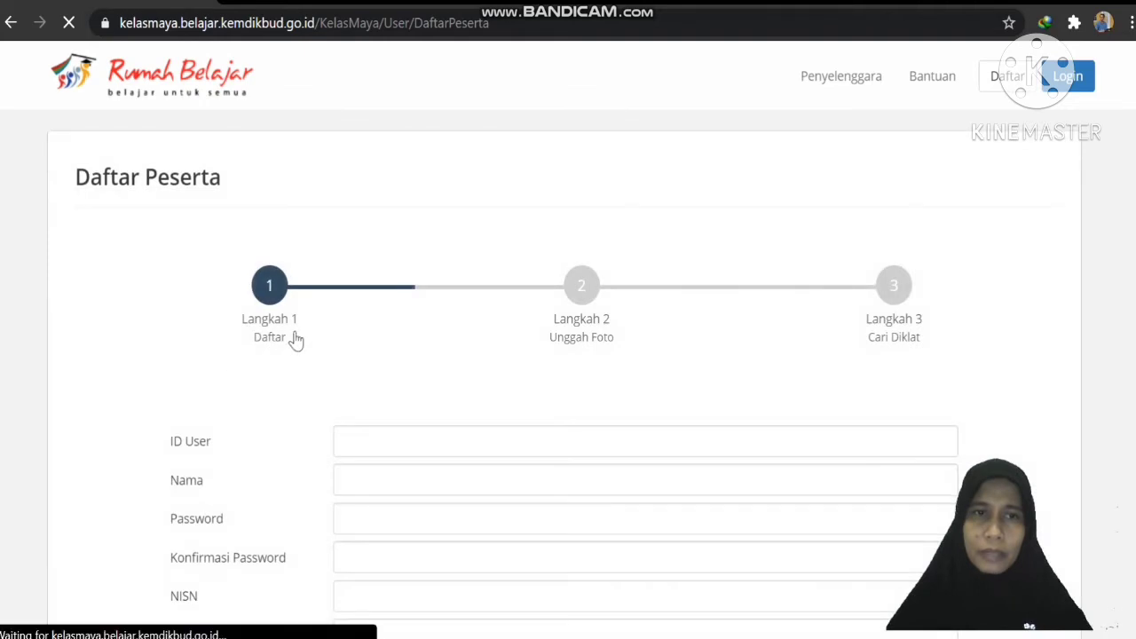
scroll(297, 341, "down", 1)
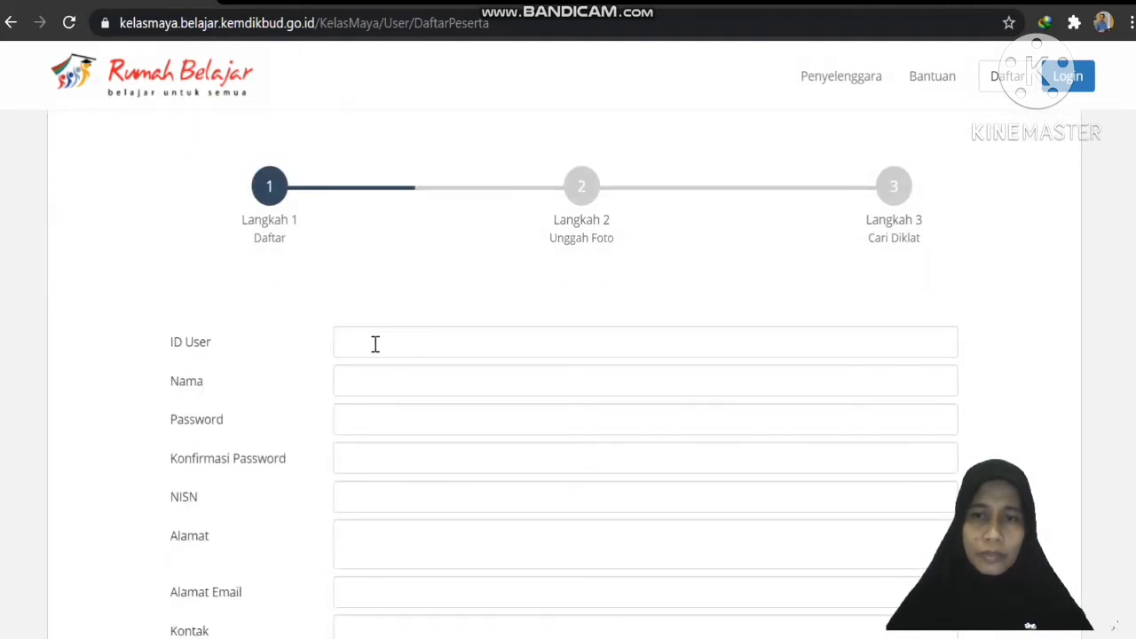
scroll(373, 346, "down", 1)
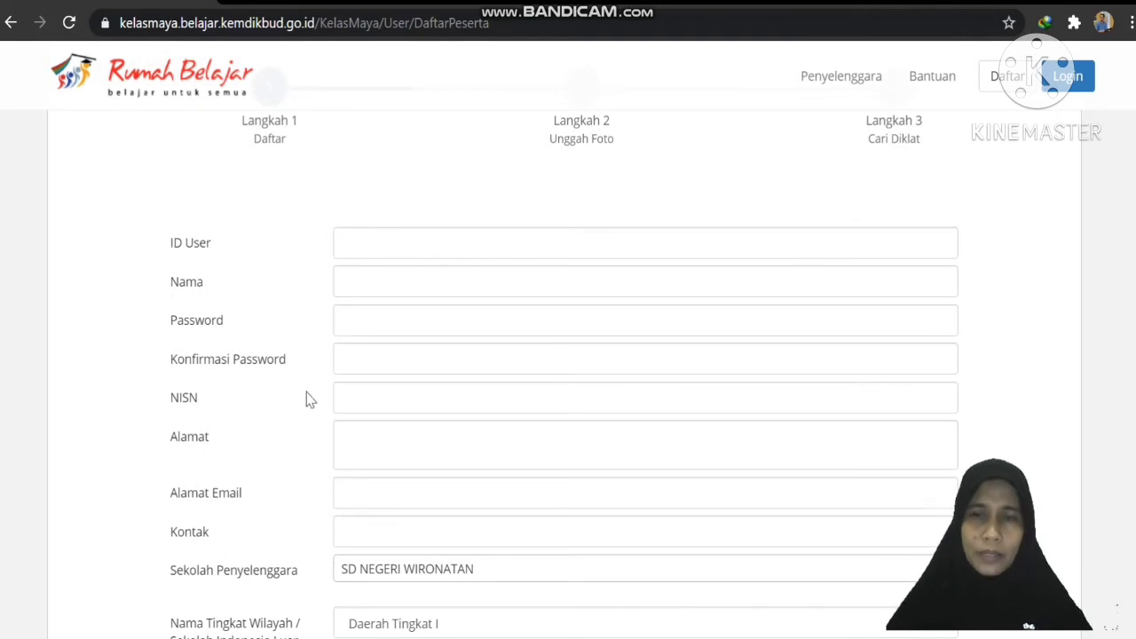
Review the student form's entry fields and check the Sekolah Penyelenggara list.
scroll(193, 413, "down", 1)
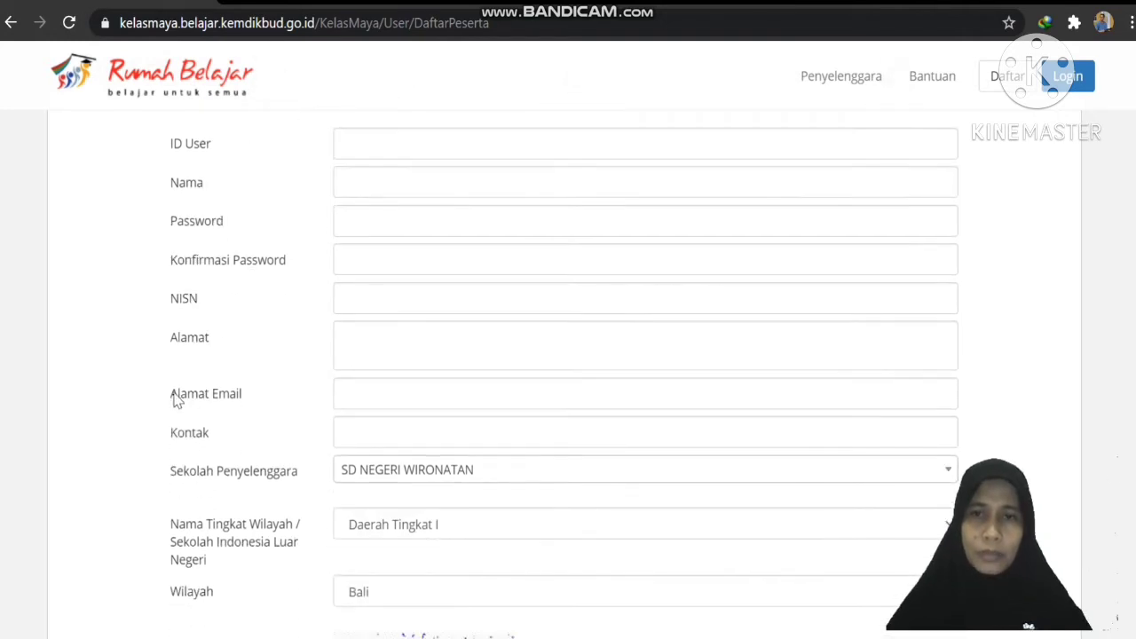
scroll(184, 330, "down", 2)
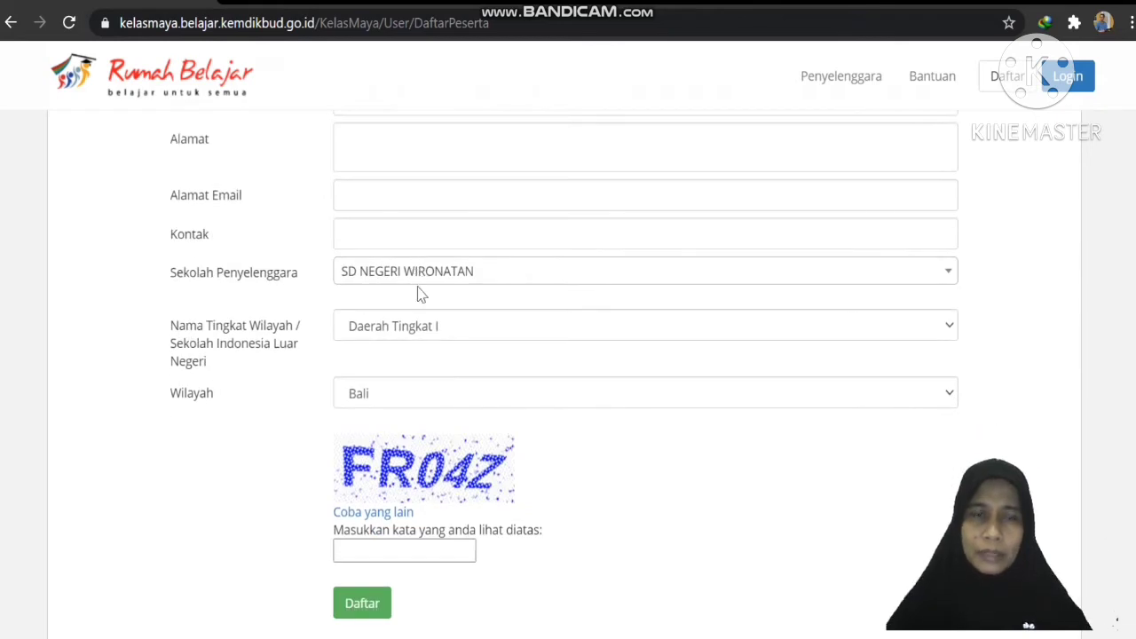
left_click(482, 272)
left_click(949, 272)
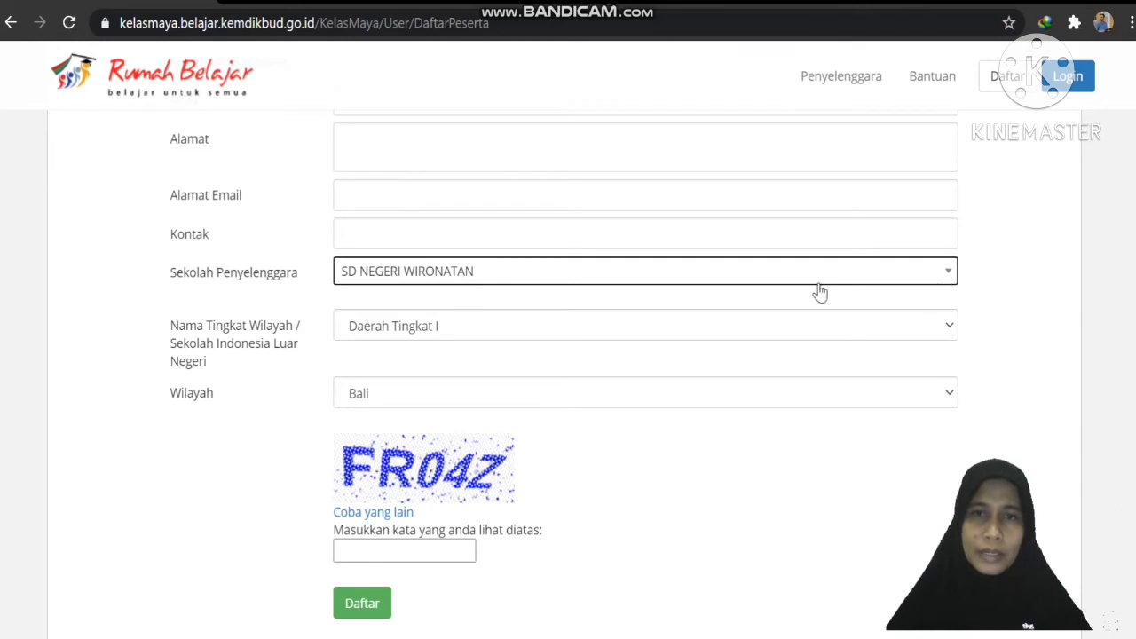
left_click(949, 268)
left_click(948, 274)
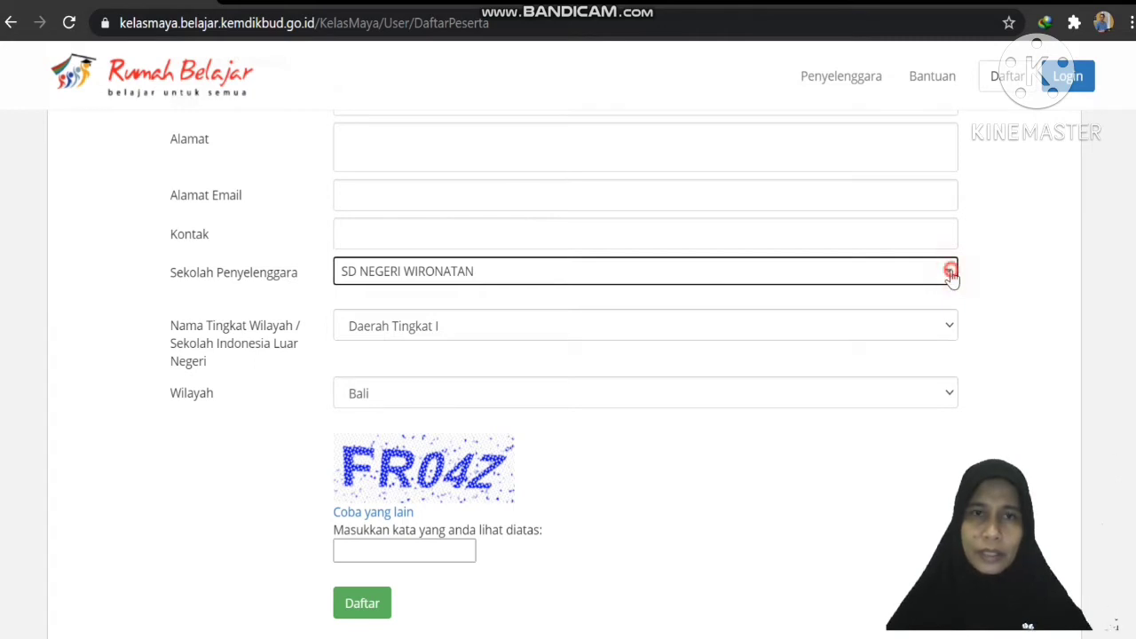
Look over the student form once more, from ID User through the school choice to the captcha.
scroll(504, 275, "up", 4)
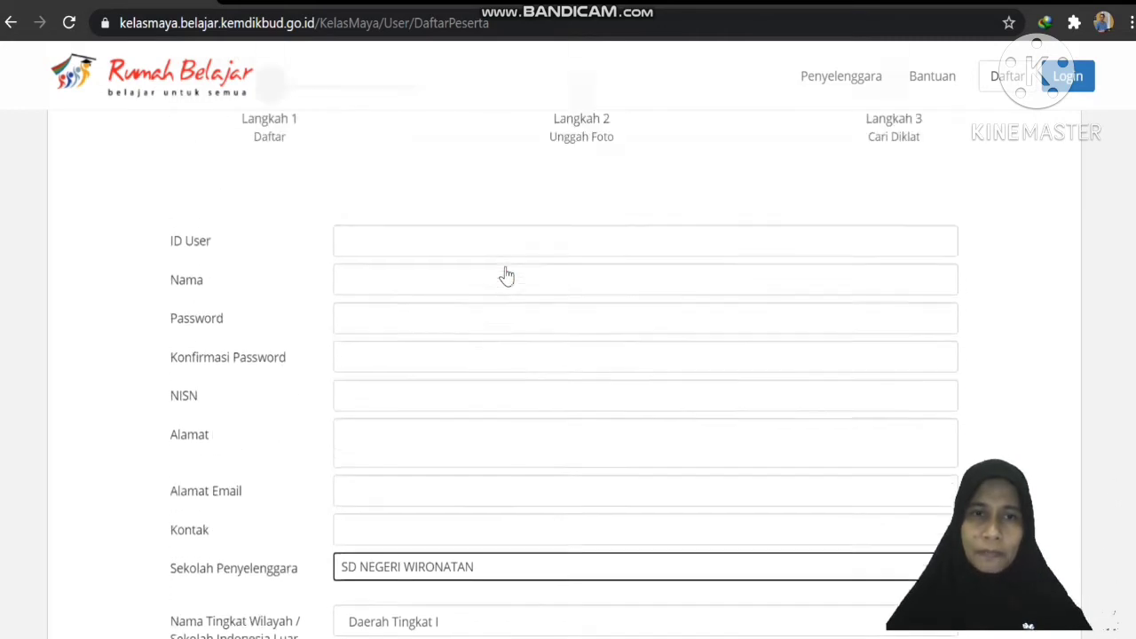
scroll(502, 274, "up", 1)
scroll(502, 275, "down", 4)
left_click(431, 277)
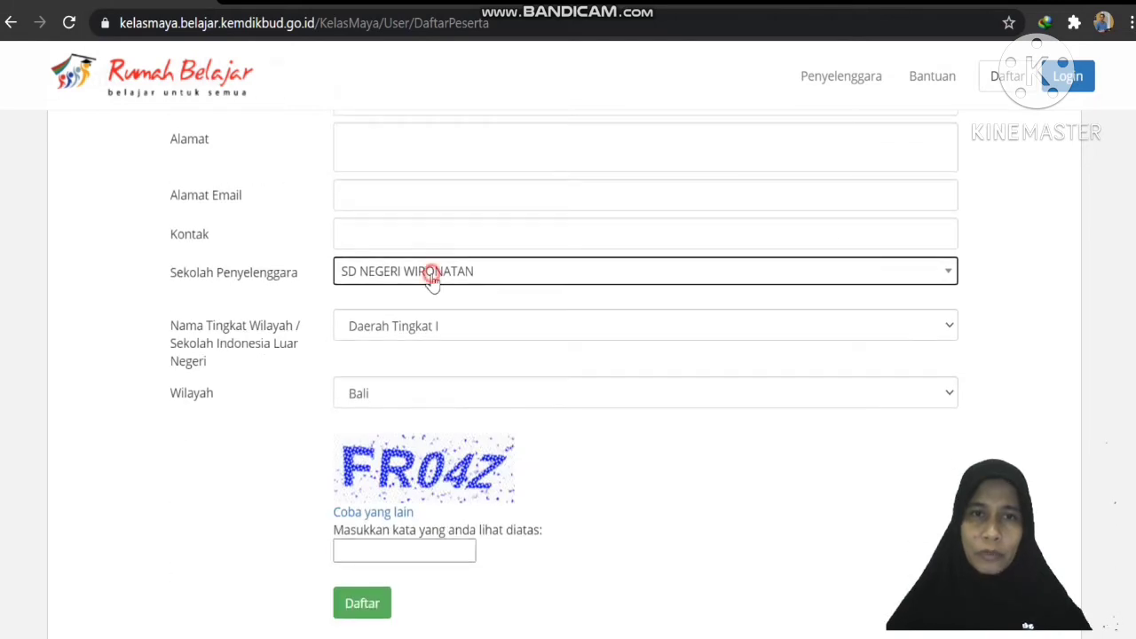
scroll(502, 410, "down", 1)
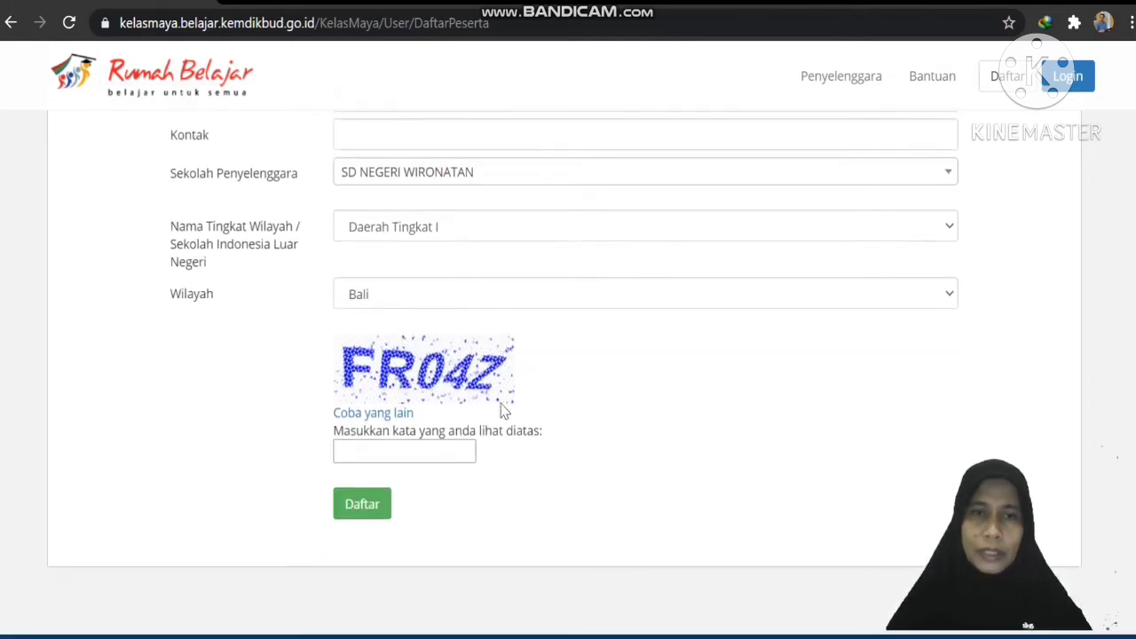
scroll(408, 397, "up", 4)
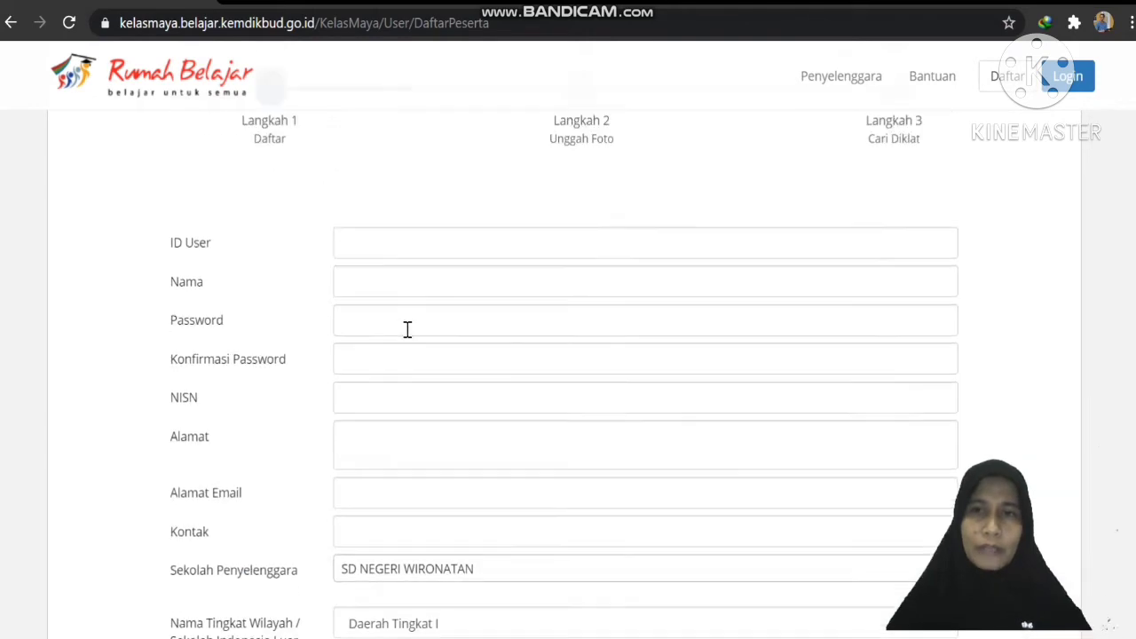
scroll(407, 329, "up", 2)
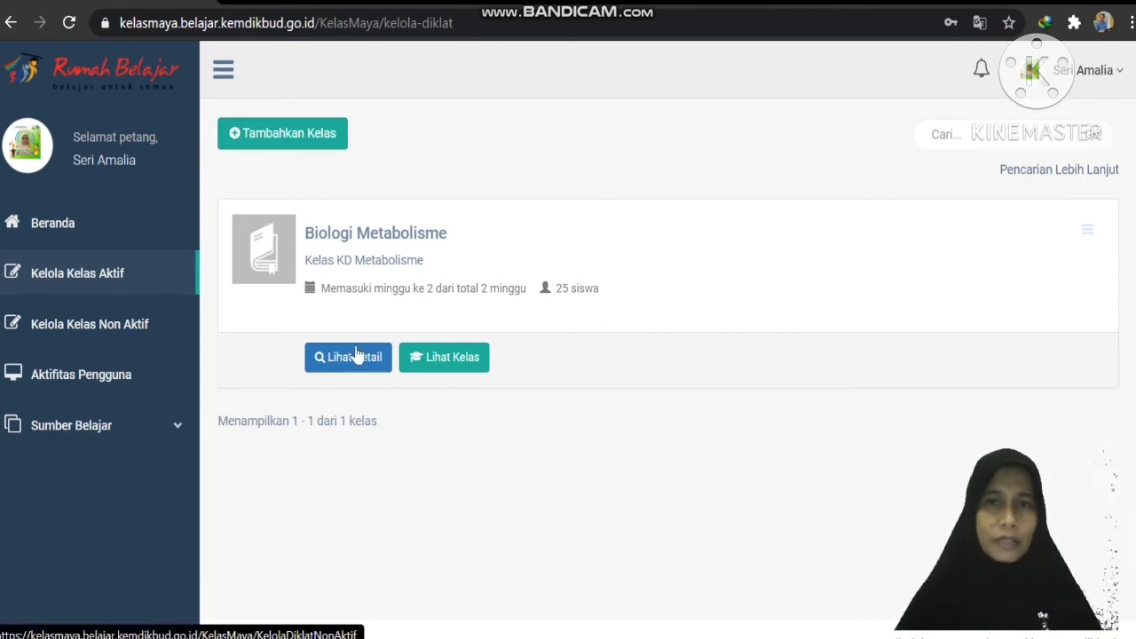
Start adding a new class and enter the Judul Kelas "BIOLOGI Pertumbuhan dan Perkembangan".
left_click(237, 142)
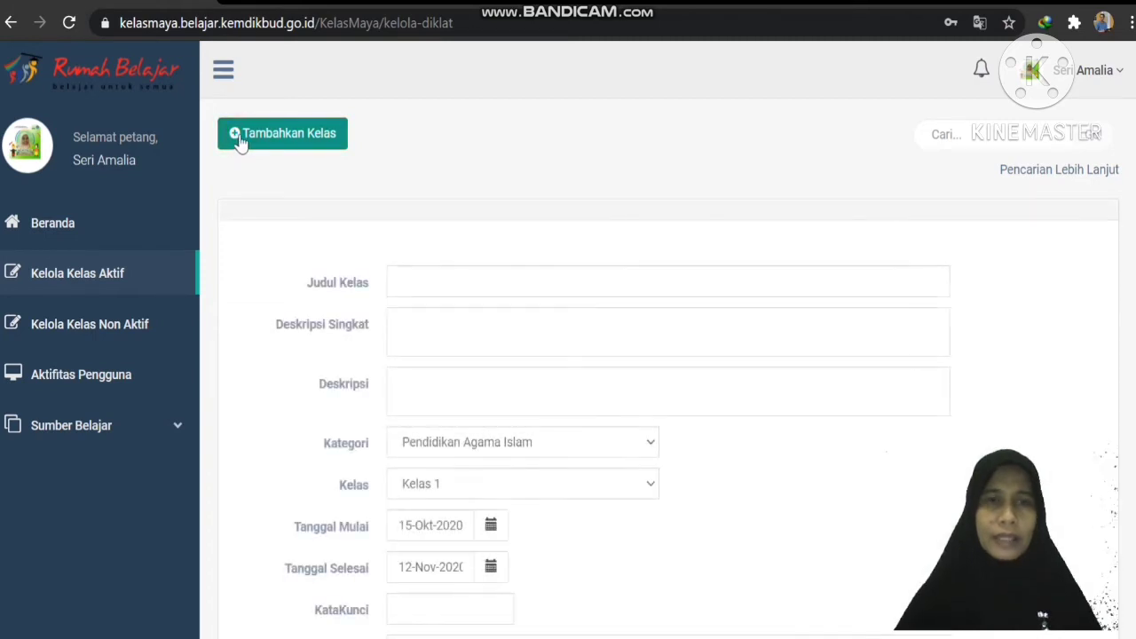
left_click(405, 285)
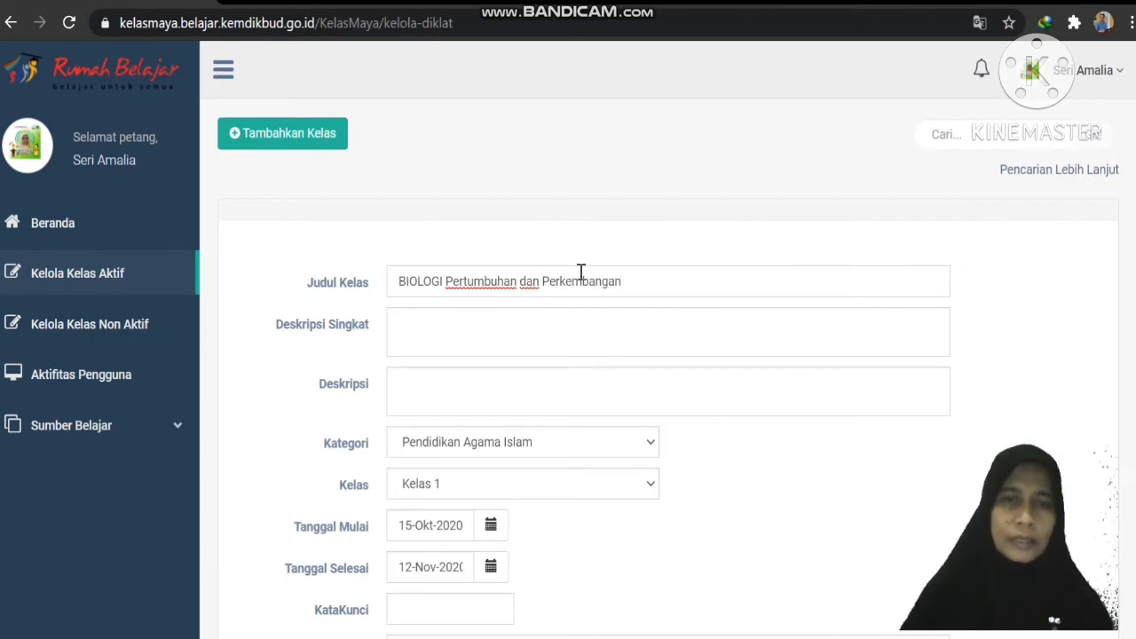
left_click(503, 332)
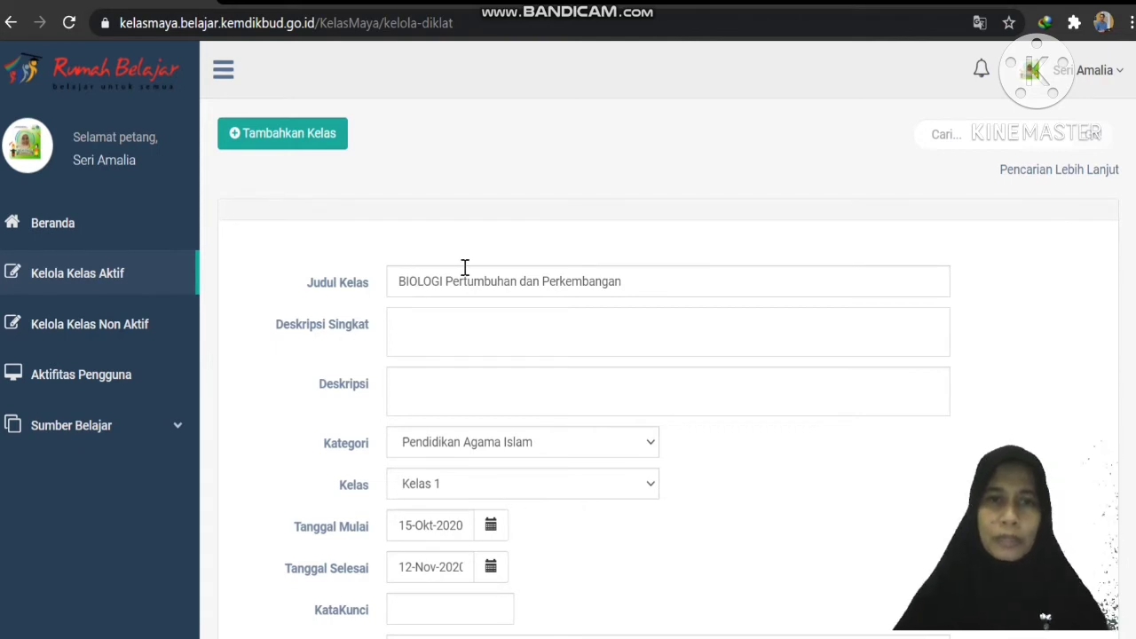
Copy "Pertumbuhan dan Perkembangan" from the class title into Deskripsi Singkat.
left_click_drag(450, 286, 666, 296)
key("ctrl+c")
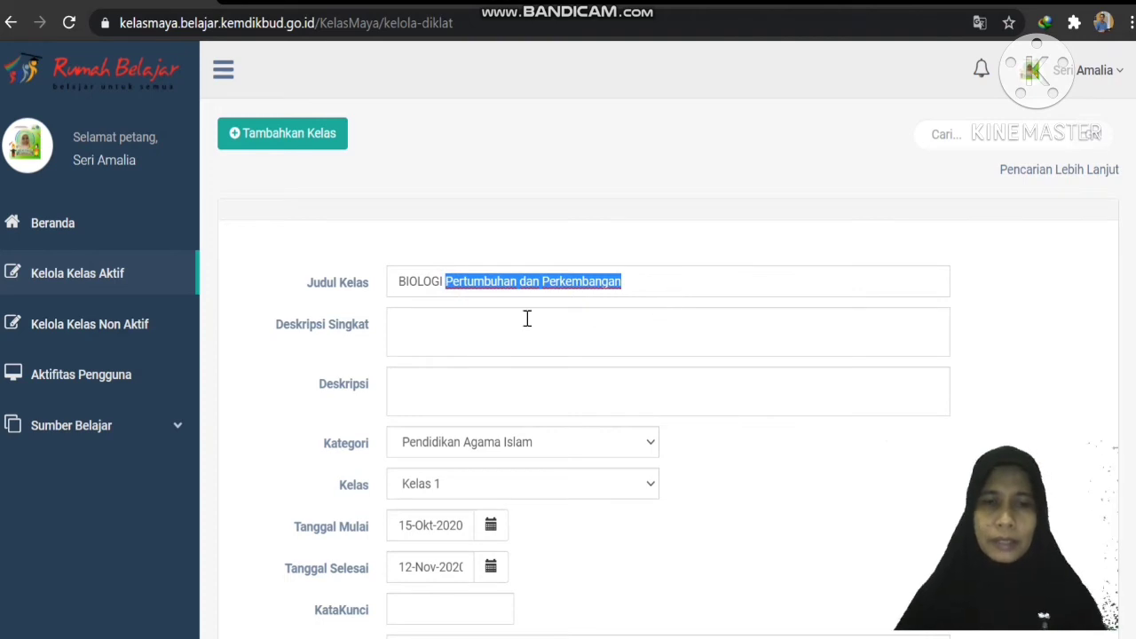
left_click(449, 329)
key("ctrl+v")
scroll(447, 335, "down", 1)
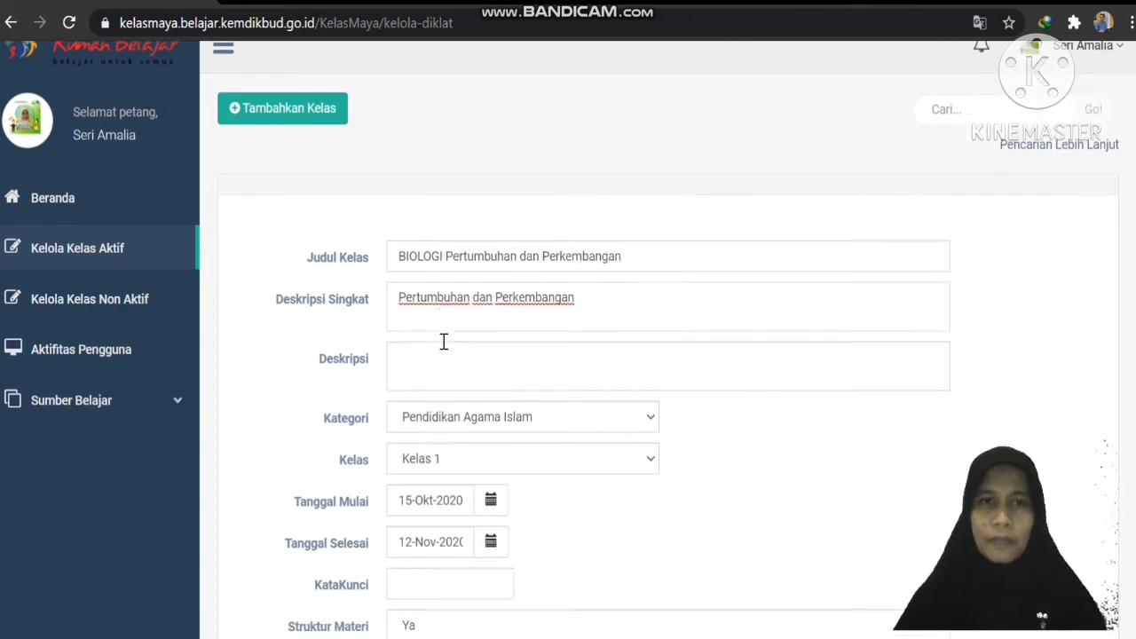
Set the new class's Kategori to Biologi, Kelas to Kelas 12 and Tanggal Mulai to 15-Okt-2020.
left_click(421, 291)
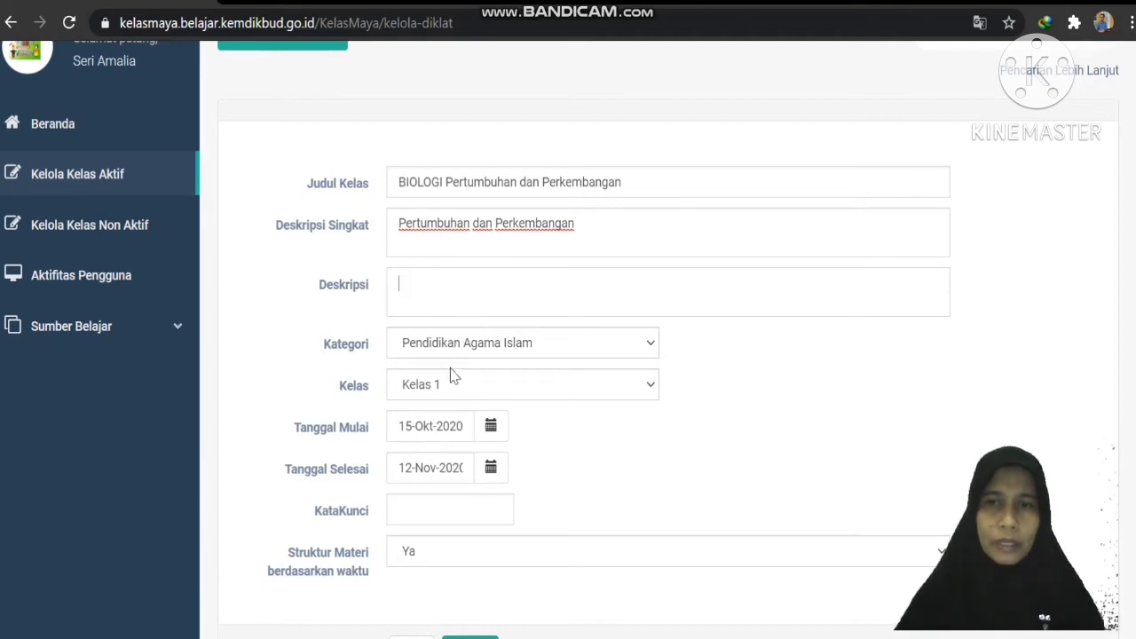
left_click(648, 342)
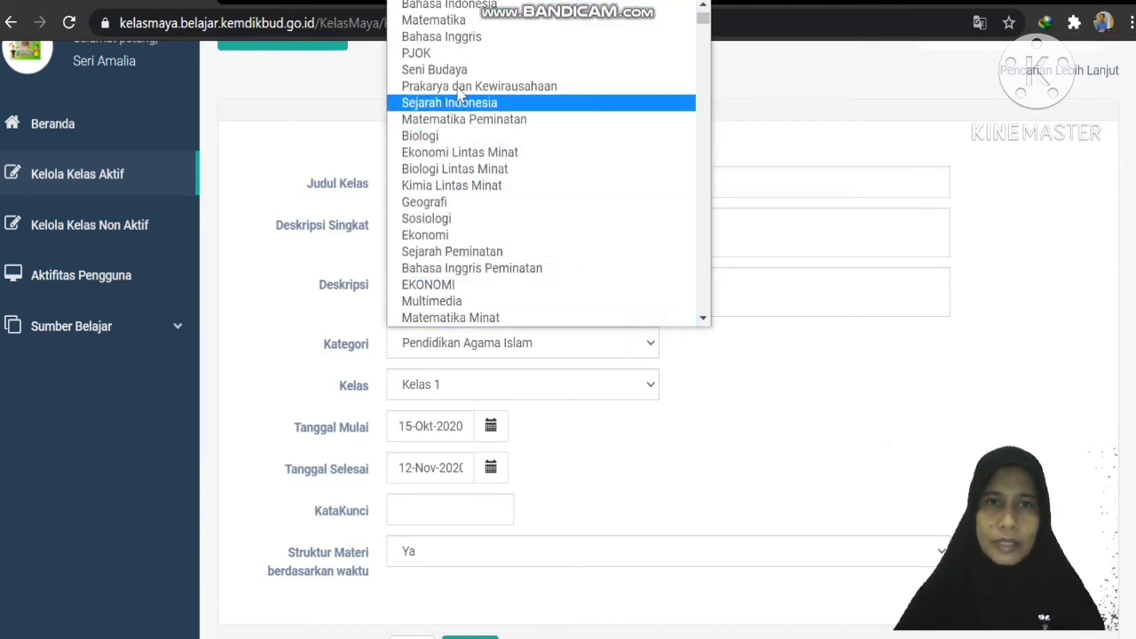
left_click(439, 137)
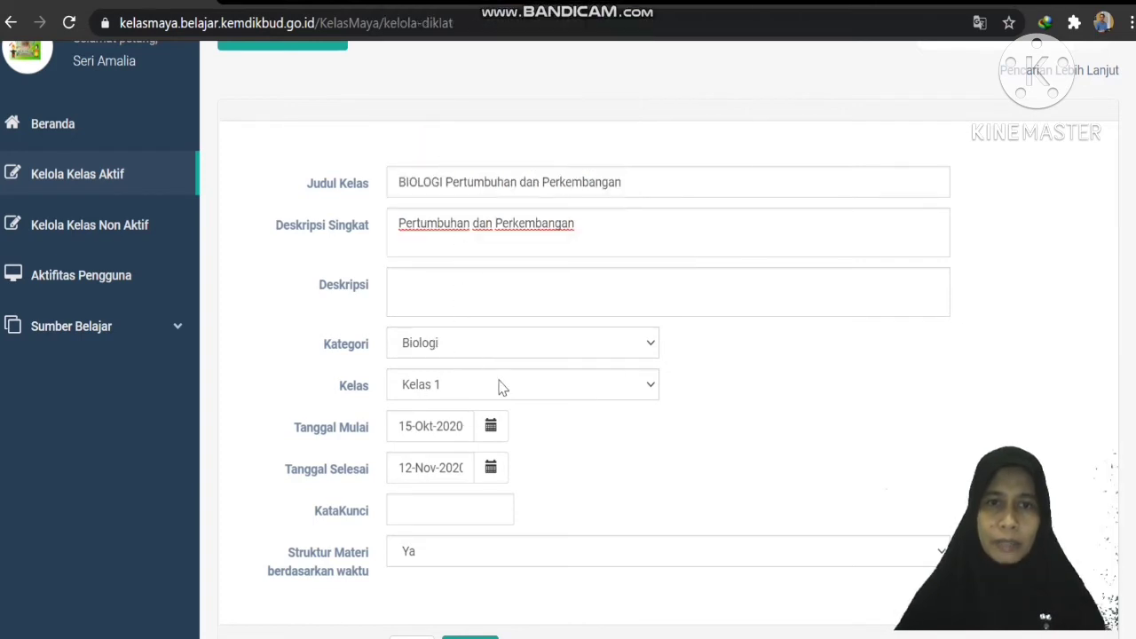
left_click(646, 382)
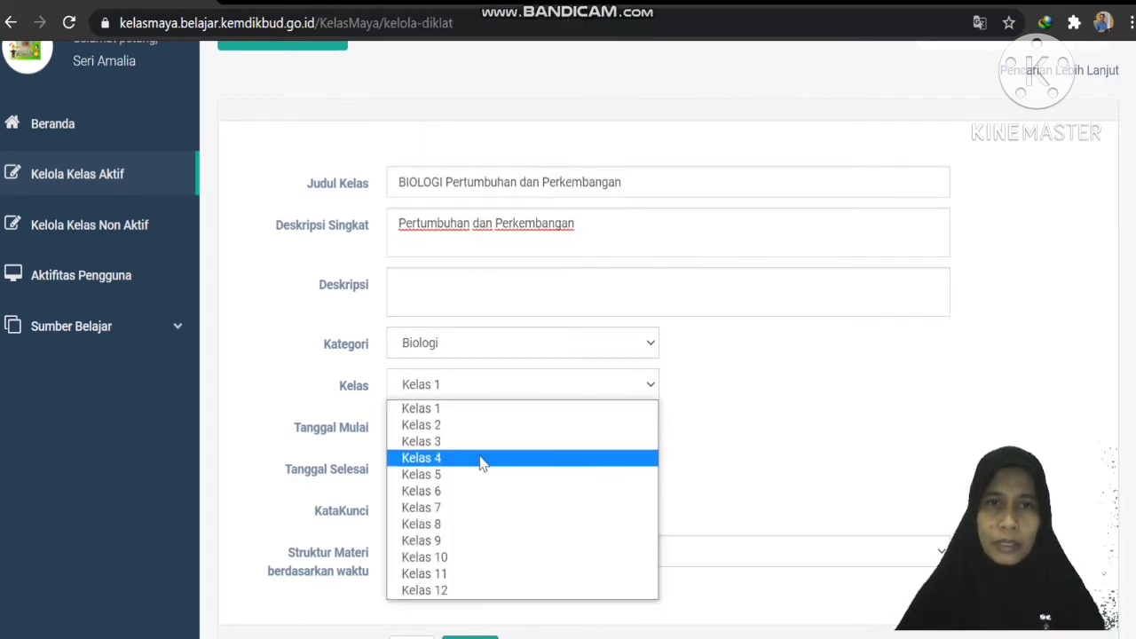
left_click(448, 590)
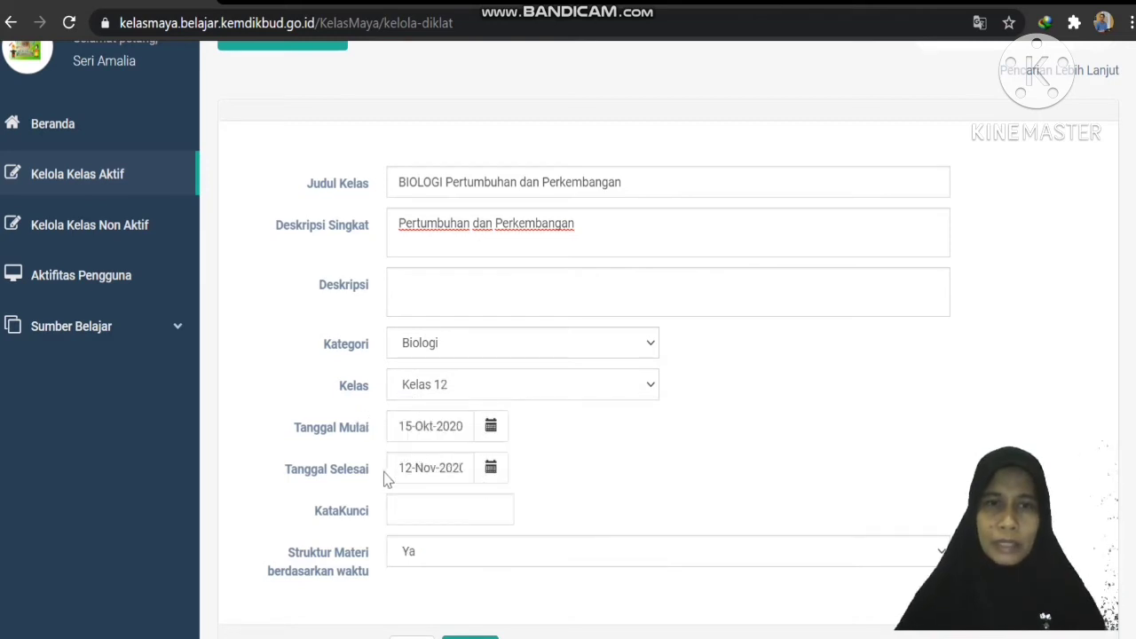
left_click(490, 426)
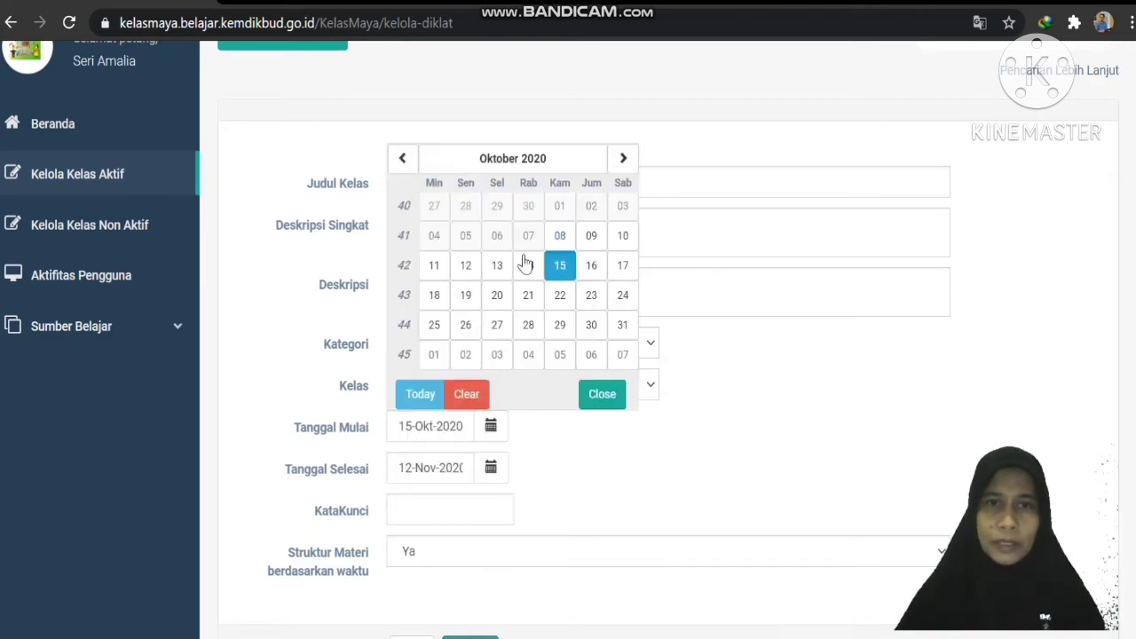
left_click(562, 267)
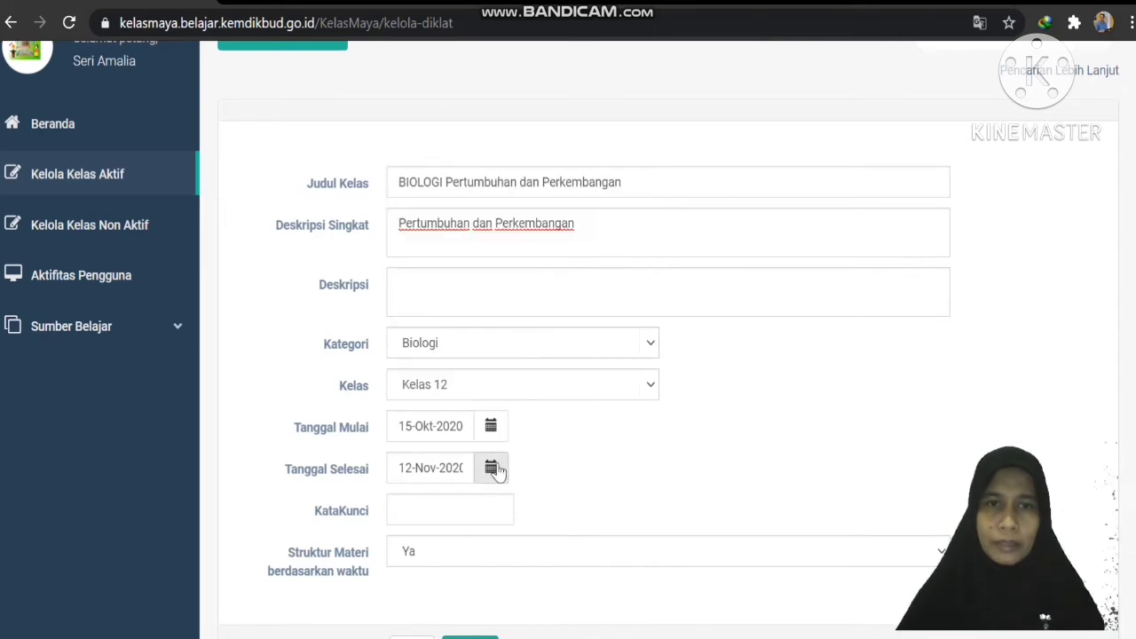
Enter BIOLOGI as the KataKunci and try to save the new class.
scroll(491, 484, "down", 1)
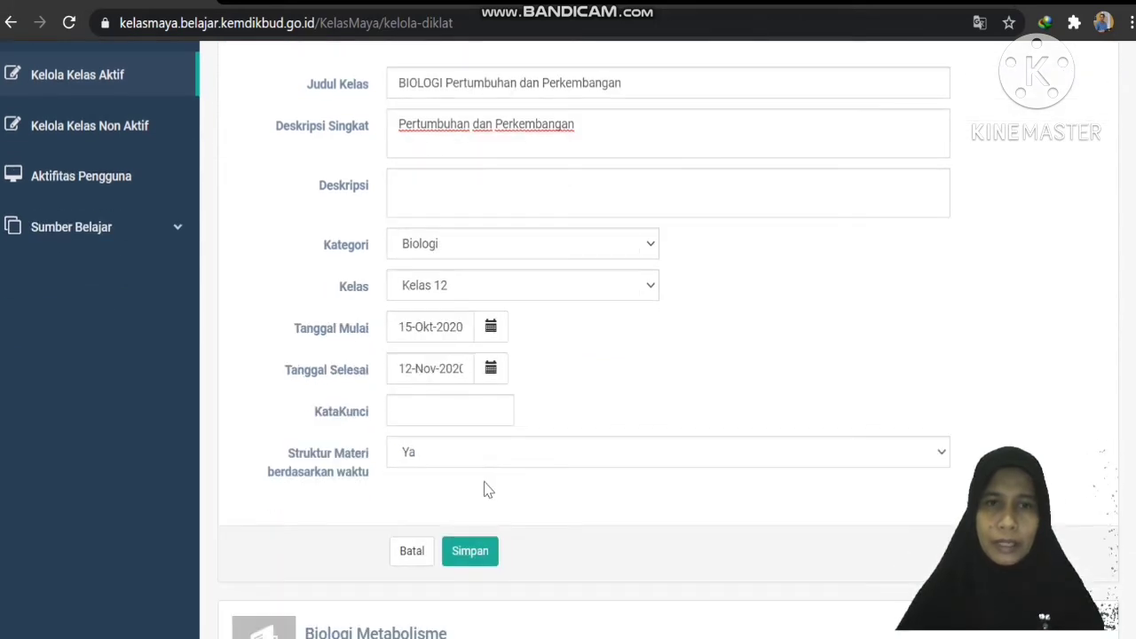
left_click(417, 408)
scroll(417, 407, "down", 1)
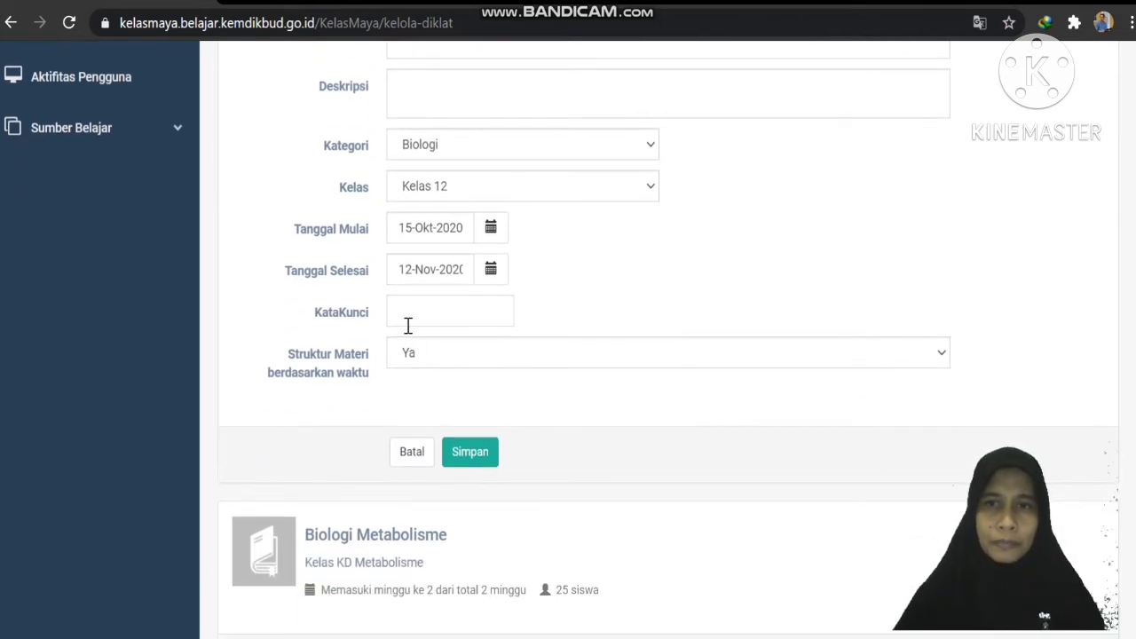
scroll(412, 323, "down", 1)
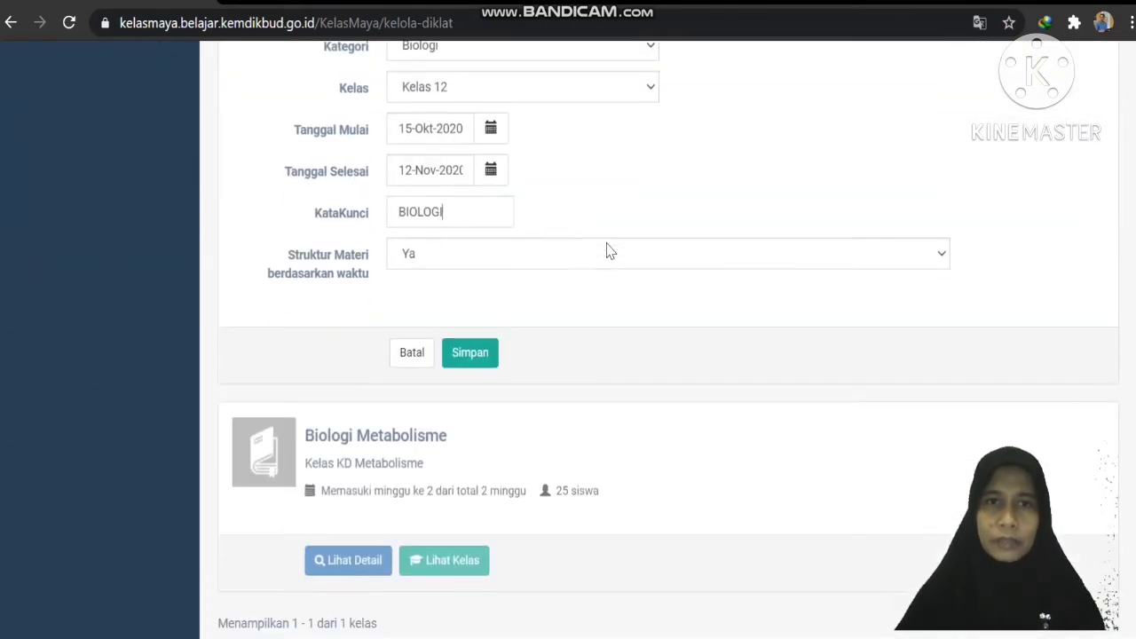
scroll(609, 249, "down", 1)
left_click(471, 315)
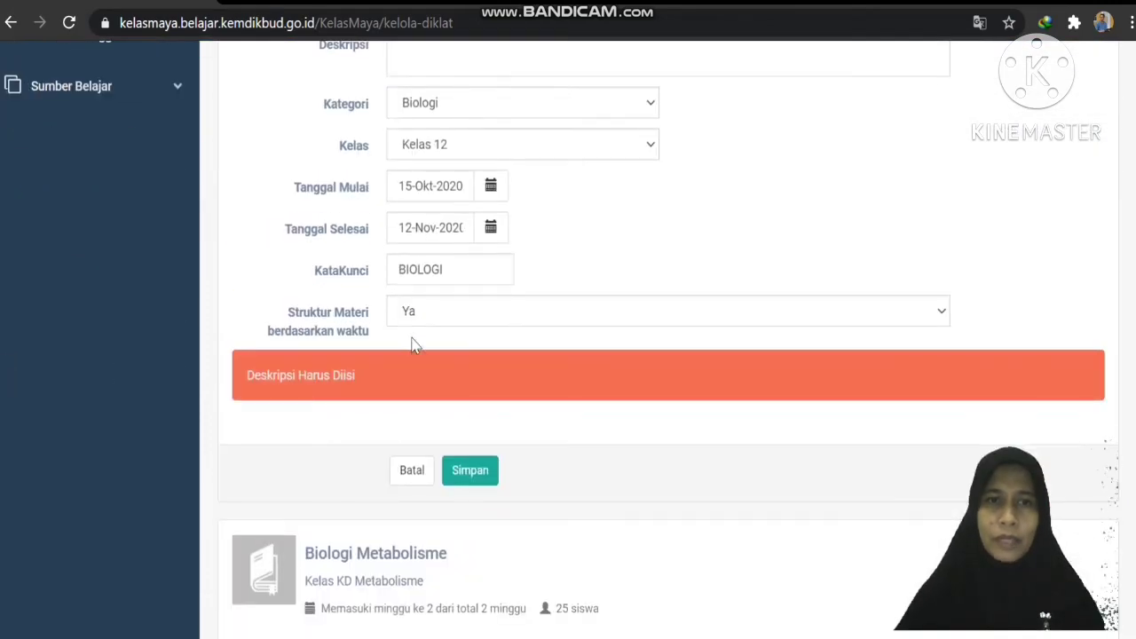
Copy the short description "Pertumbuhan dan Perkembangan" into Deskripsi and save the class.
scroll(418, 342, "up", 3)
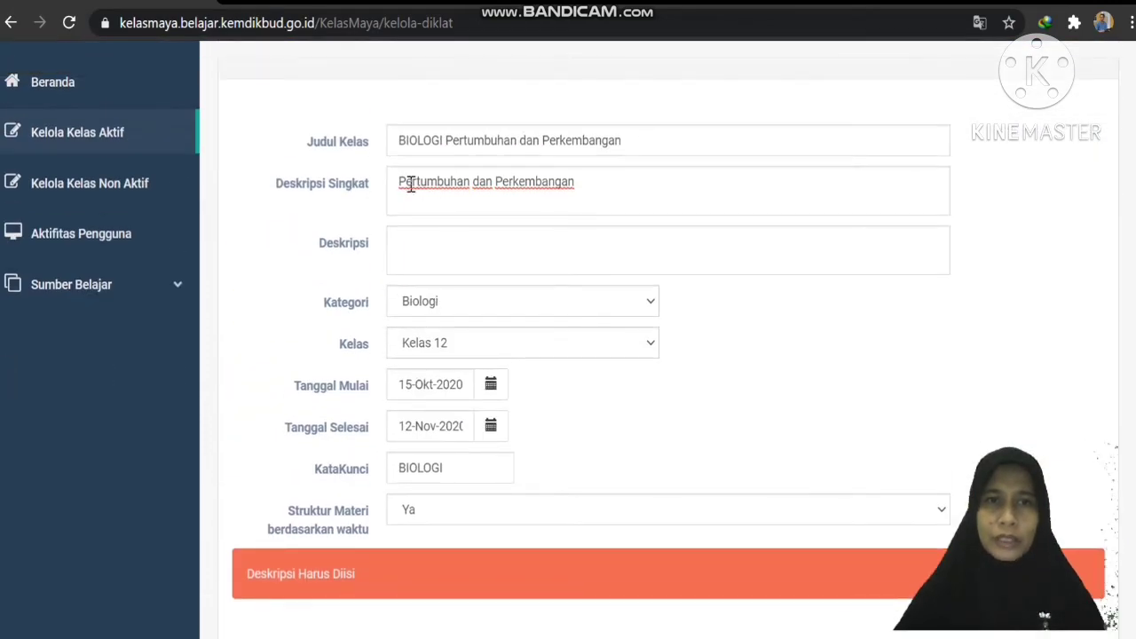
left_click_drag(399, 182, 615, 184)
key("ctrl+c")
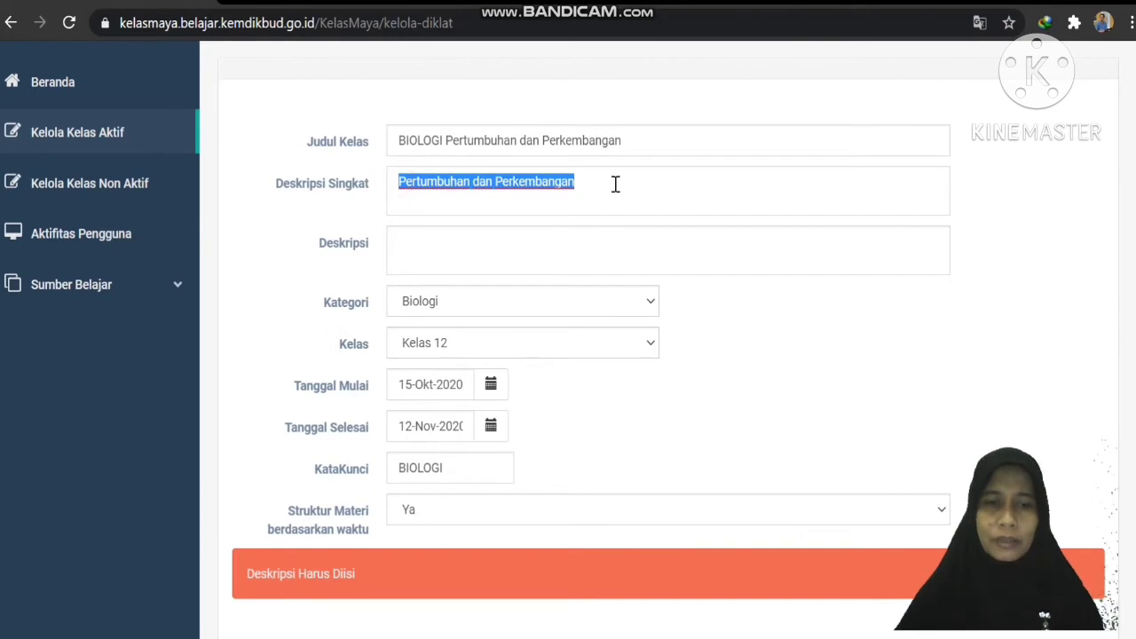
left_click(499, 260)
key("ctrl+v")
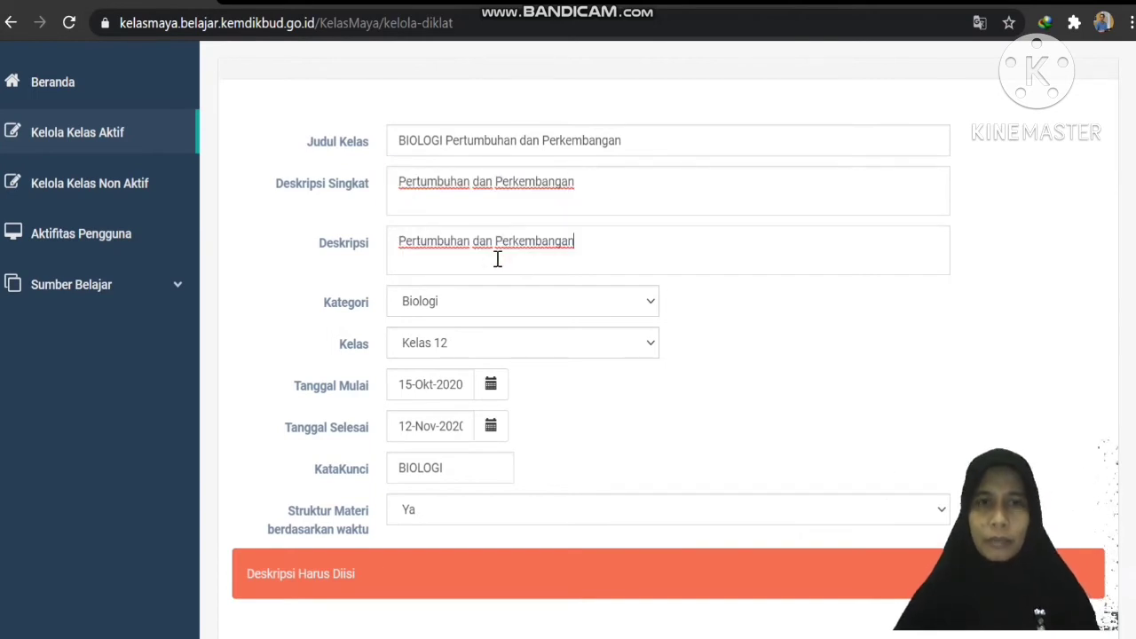
scroll(498, 259, "down", 3)
left_click(470, 371)
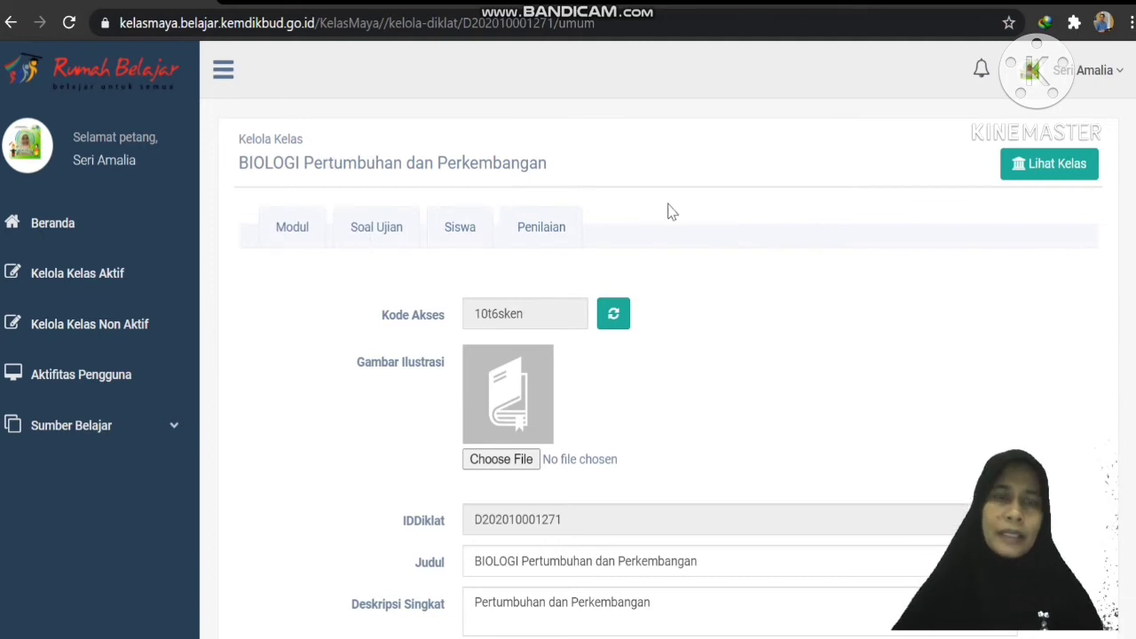
Review the saved class's general settings, from the Kode Akses and Gambar Ilustrasi down to the grade weights and Nilai Minimum Kelulusan.
scroll(475, 329, "down", 1)
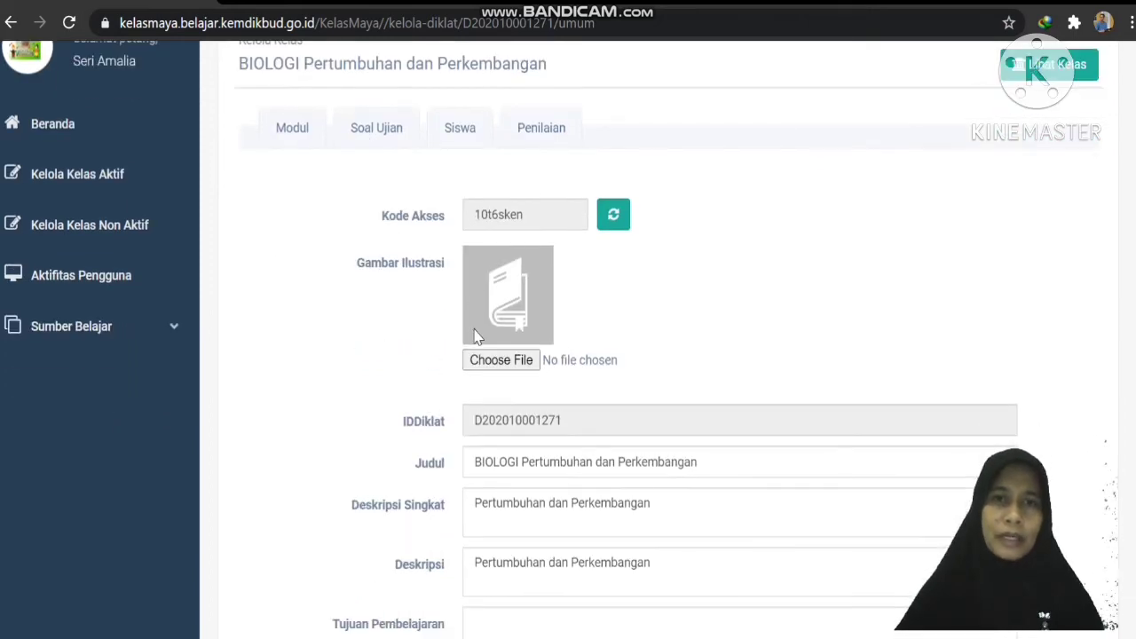
scroll(335, 228, "up", 1)
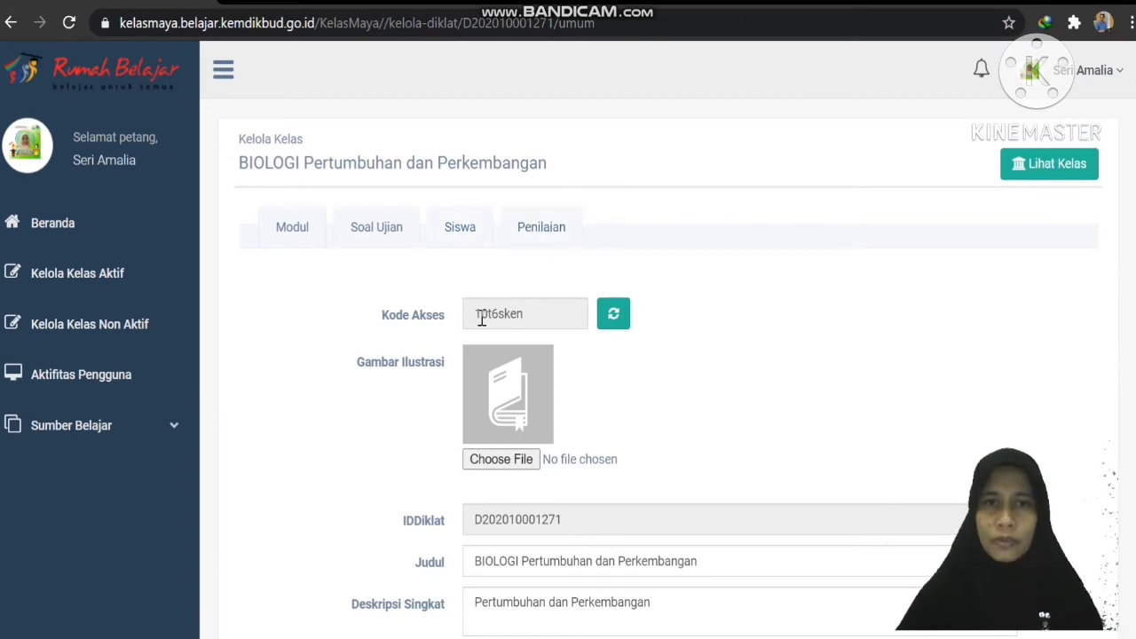
left_click_drag(474, 314, 539, 315)
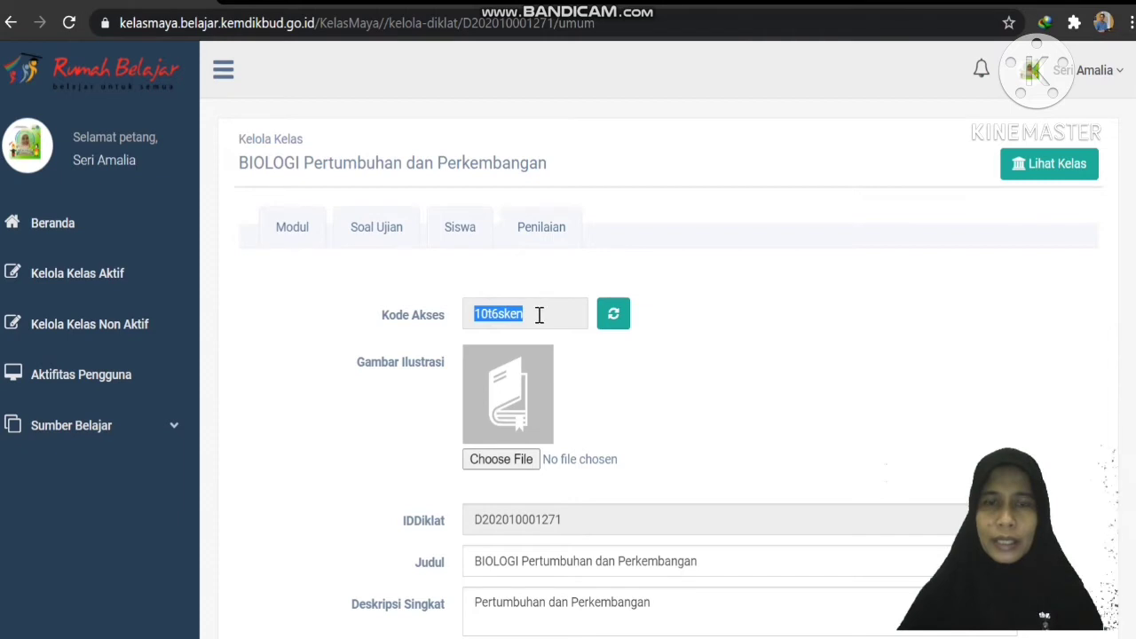
left_click(539, 316)
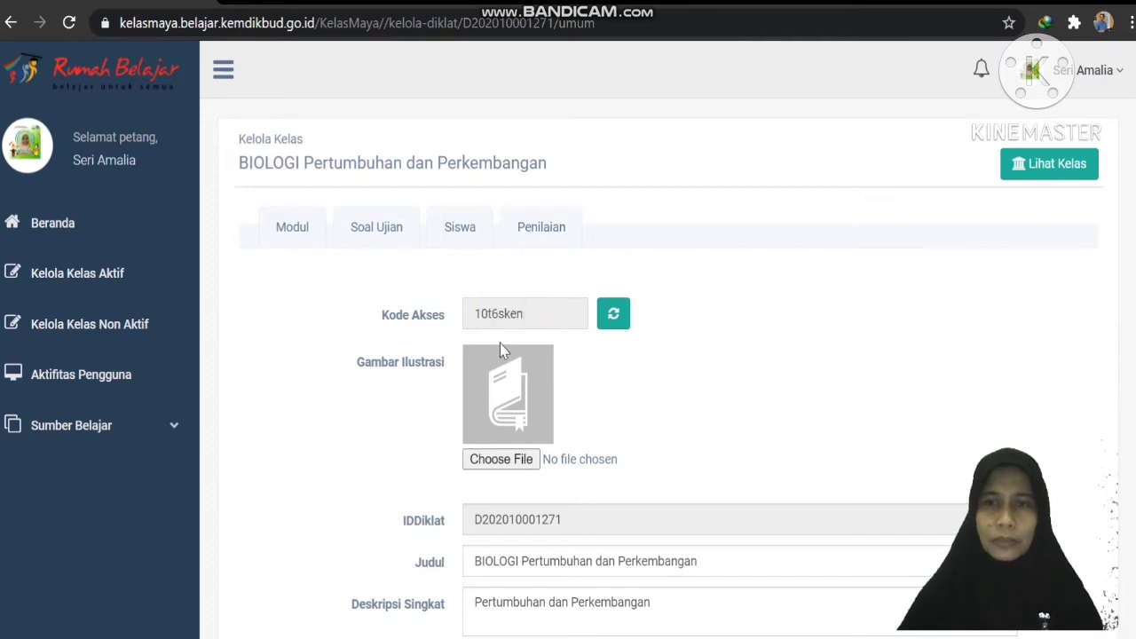
scroll(500, 343, "down", 2)
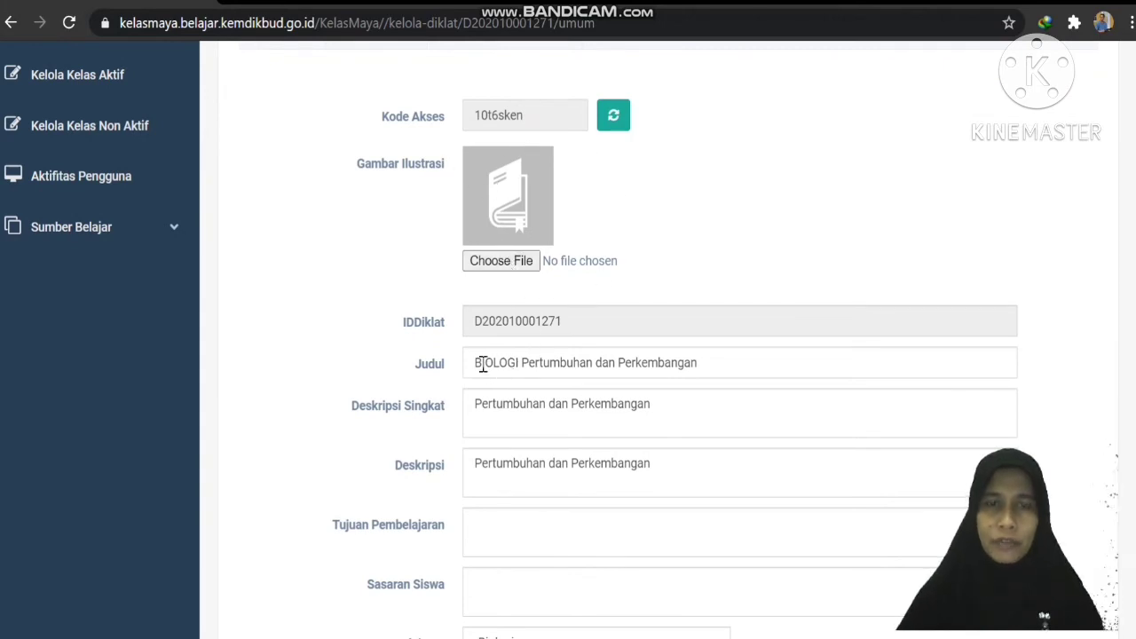
scroll(519, 354, "down", 1)
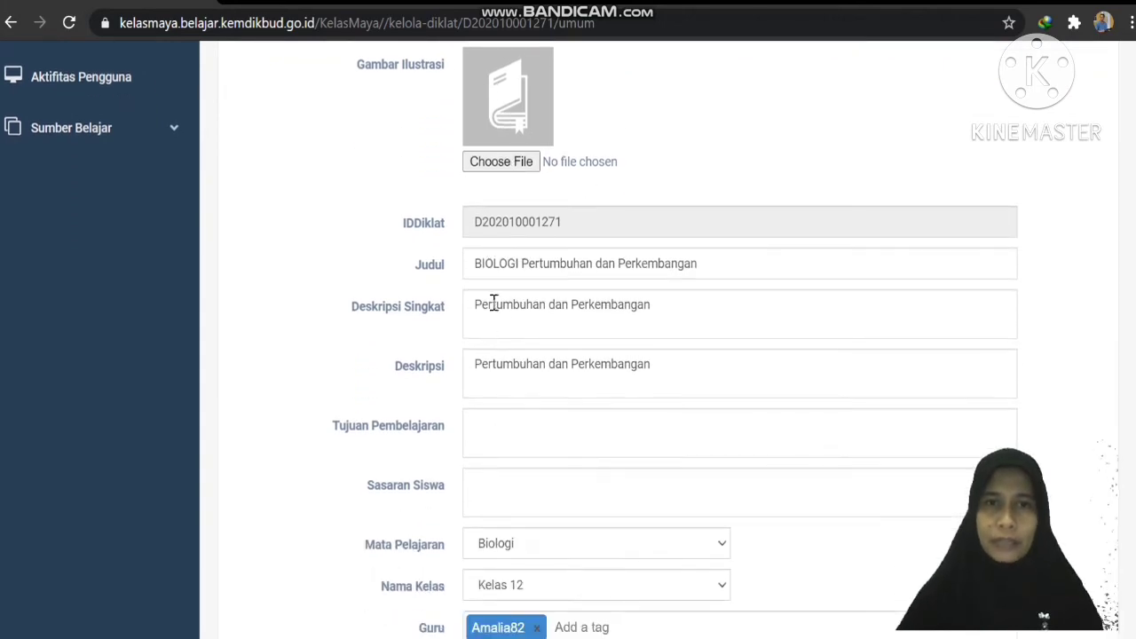
scroll(494, 302, "down", 1)
left_click(491, 333)
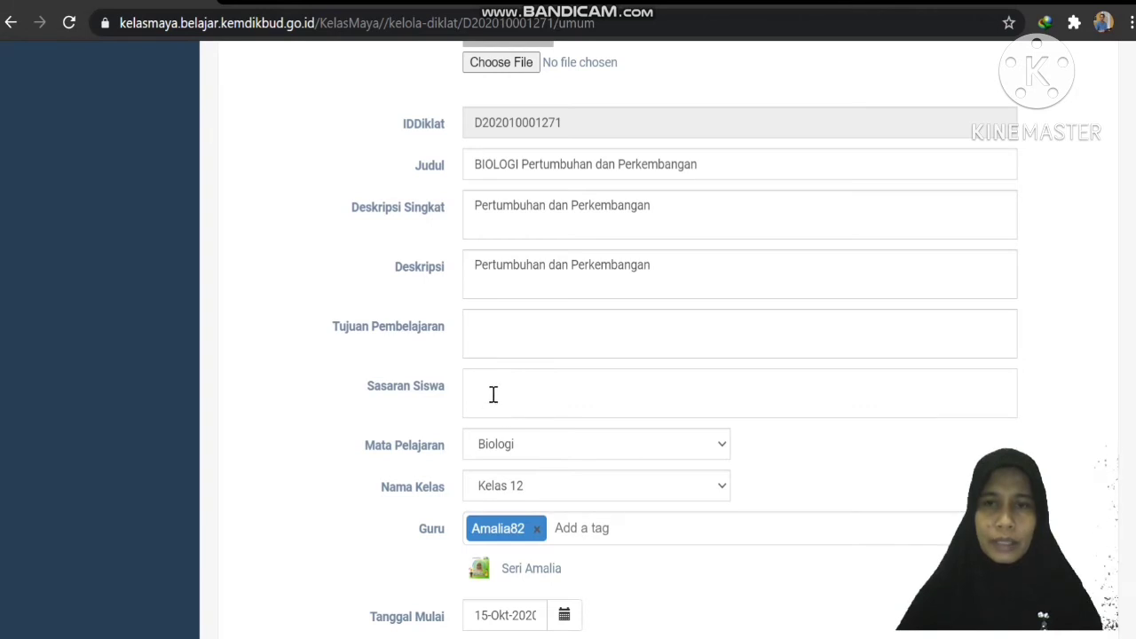
scroll(649, 472, "down", 2)
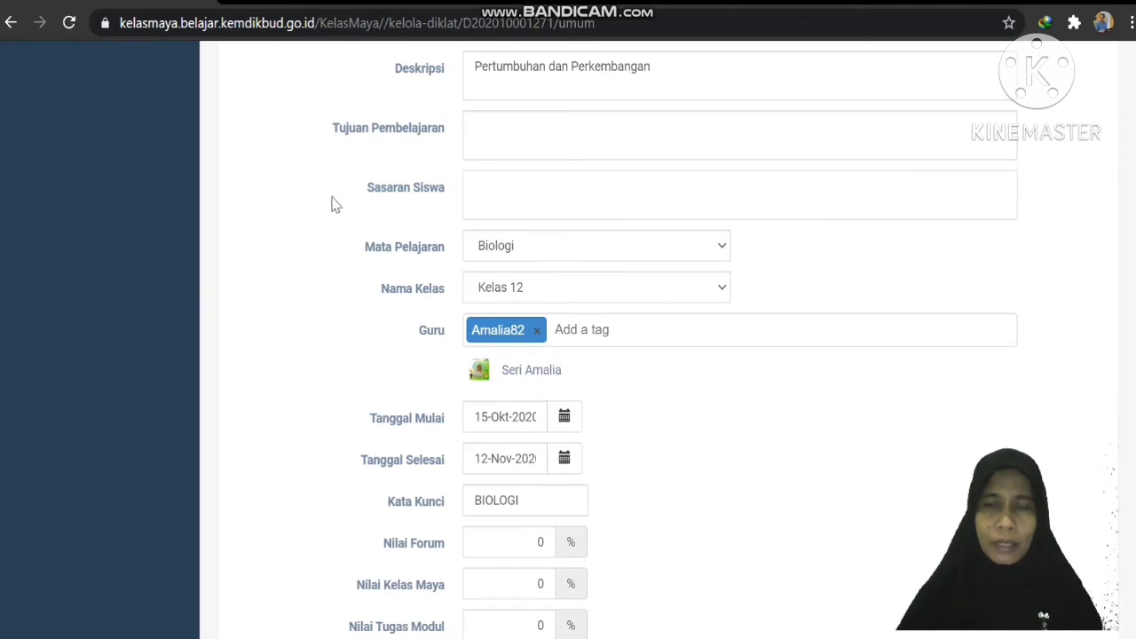
scroll(639, 444, "down", 2)
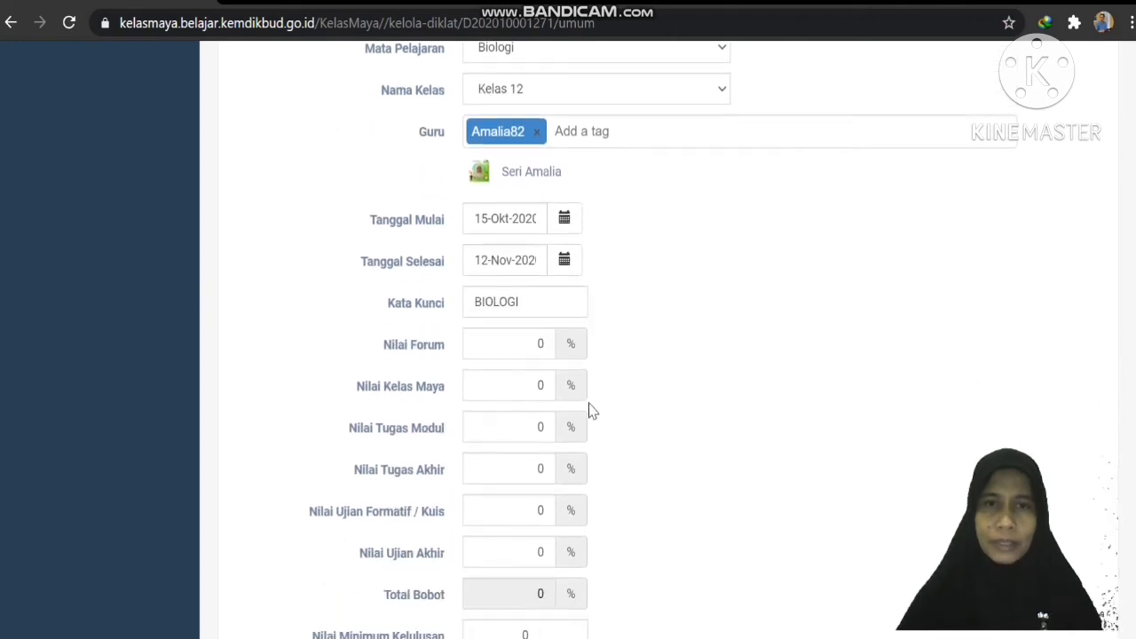
scroll(475, 337, "down", 1)
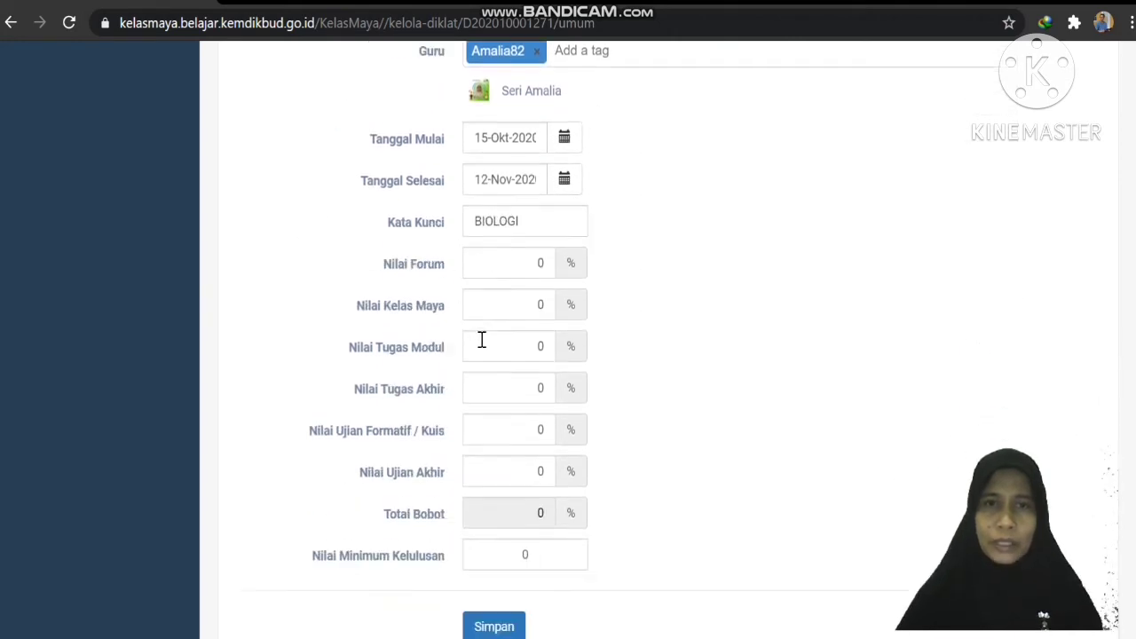
Set the class's grade weights to 5% for Nilai Forum, 20% for Nilai Kelas Maya and 5% for Nilai Tugas Modul.
left_click(546, 241)
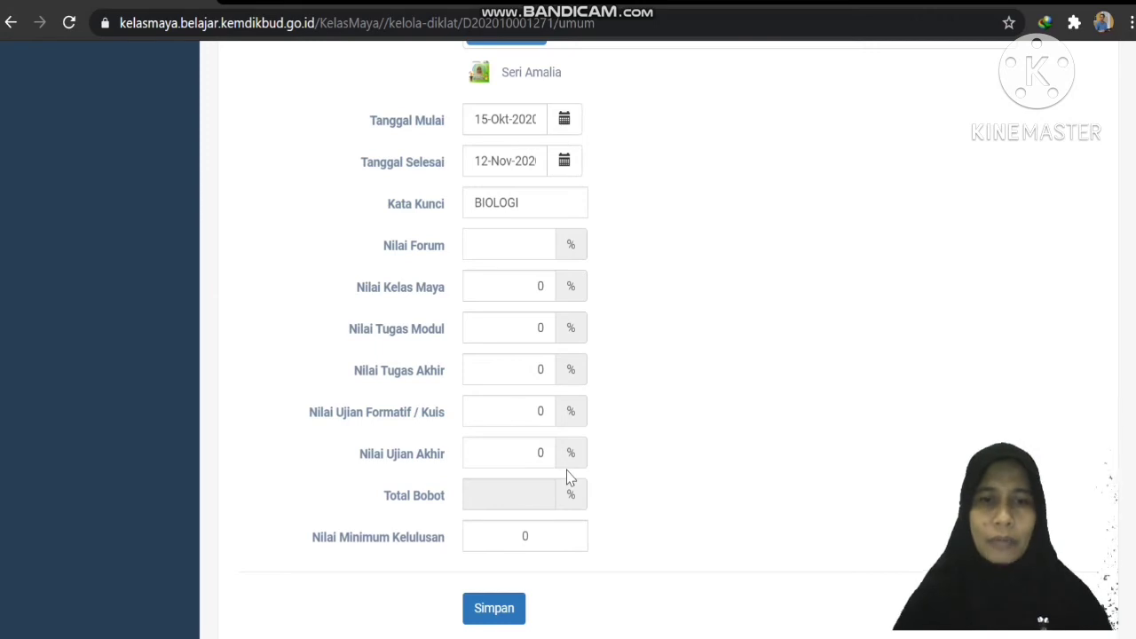
left_click(542, 287)
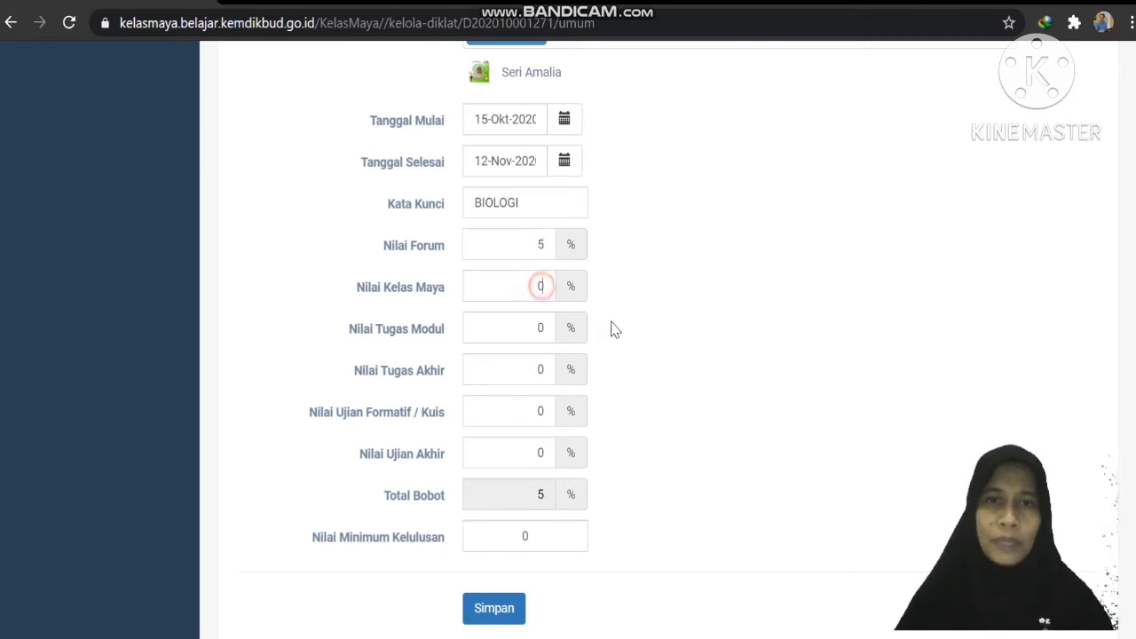
key("BackSpace")
type("20")
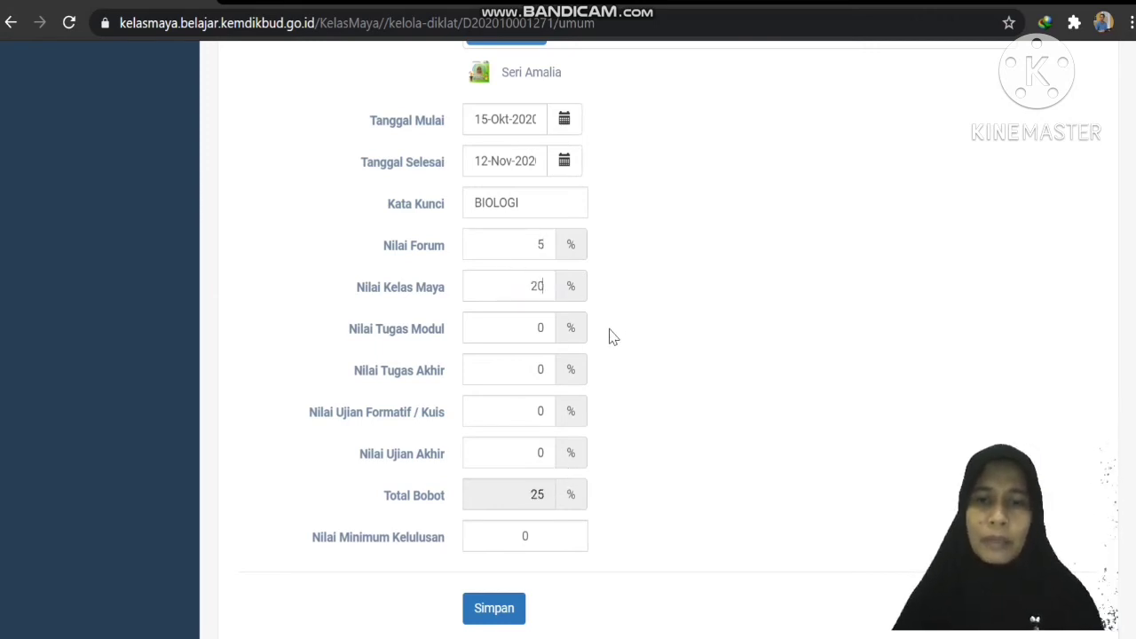
left_click(539, 321)
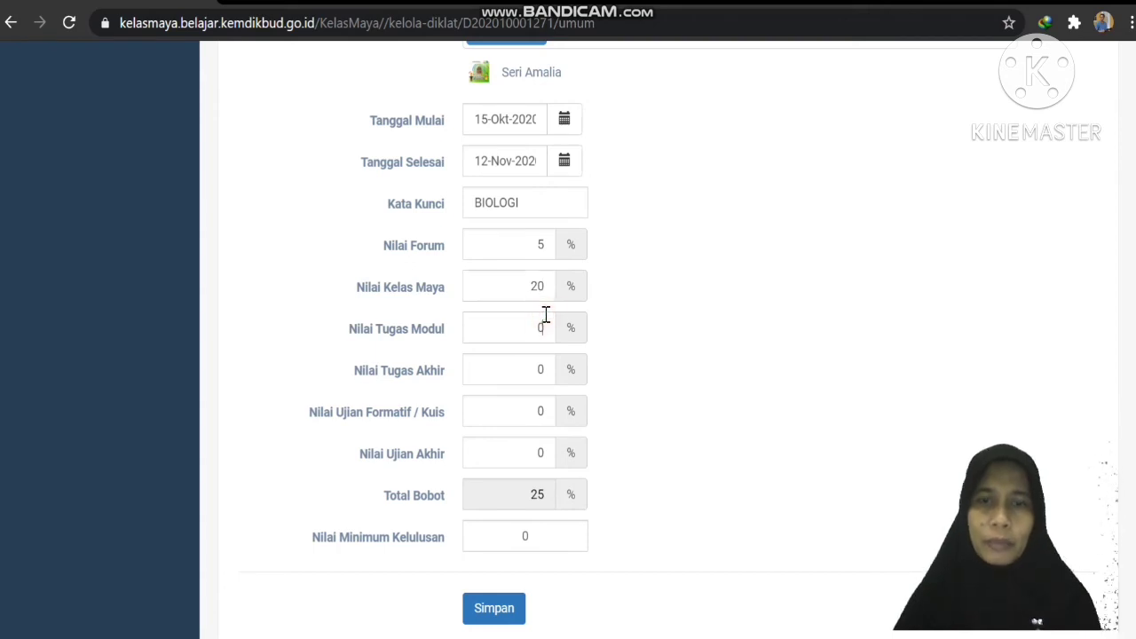
type("5")
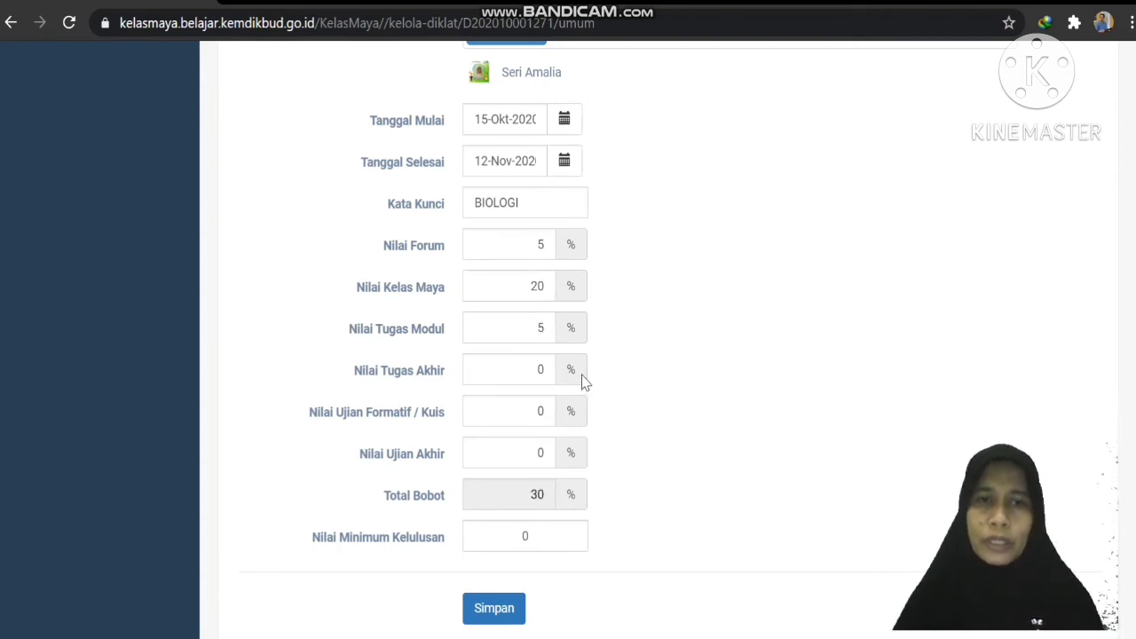
Set Nilai Tugas Akhir to 40%, Nilai Ujian Formatif / Kuis to 20% and Nilai Ujian Akhir to 10%, and save the class.
left_click(545, 372)
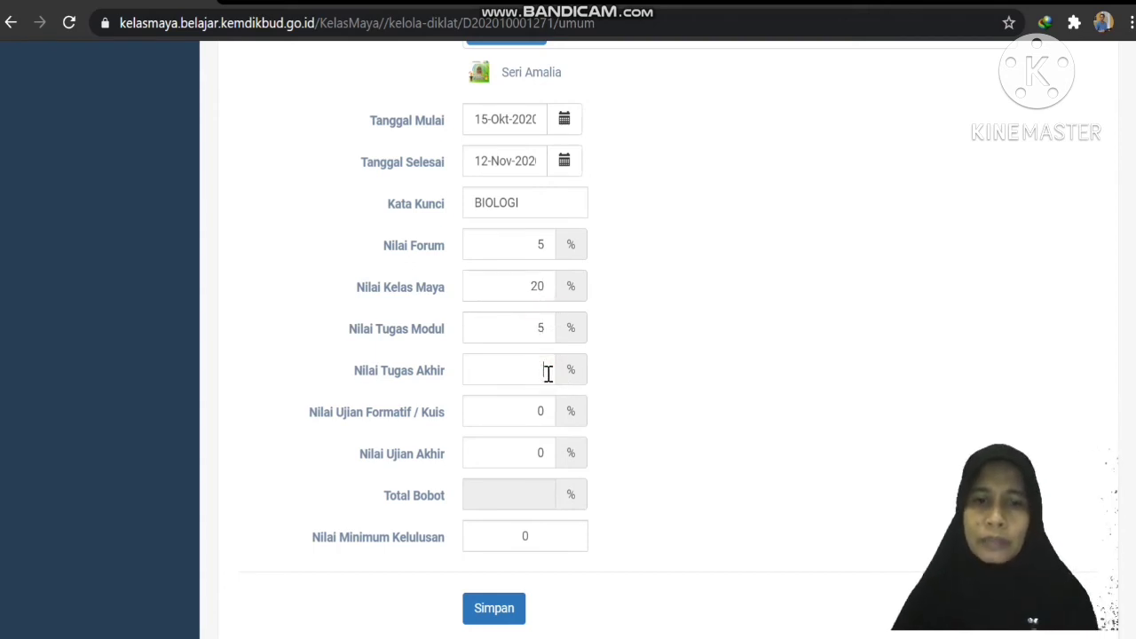
type("5")
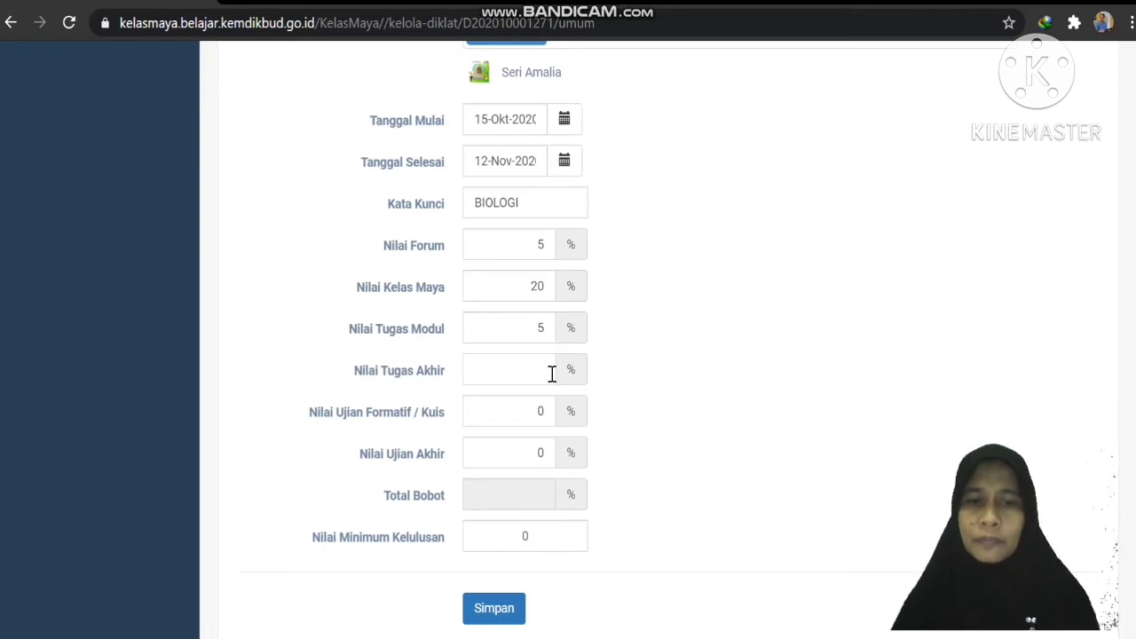
type("40")
left_click(542, 416)
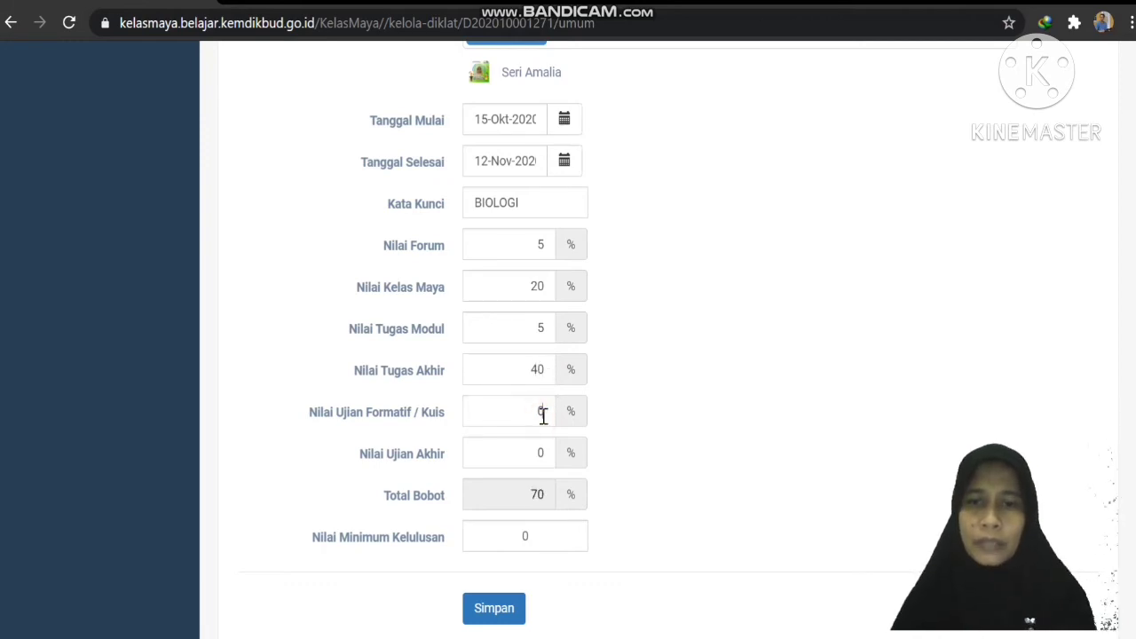
type("2")
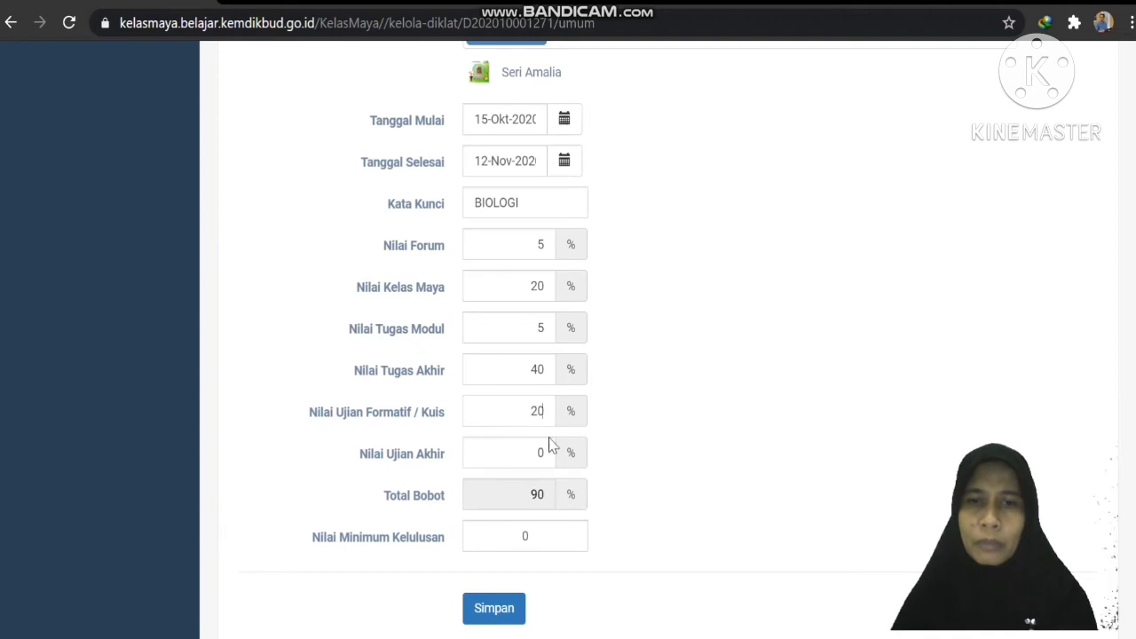
left_click(551, 454)
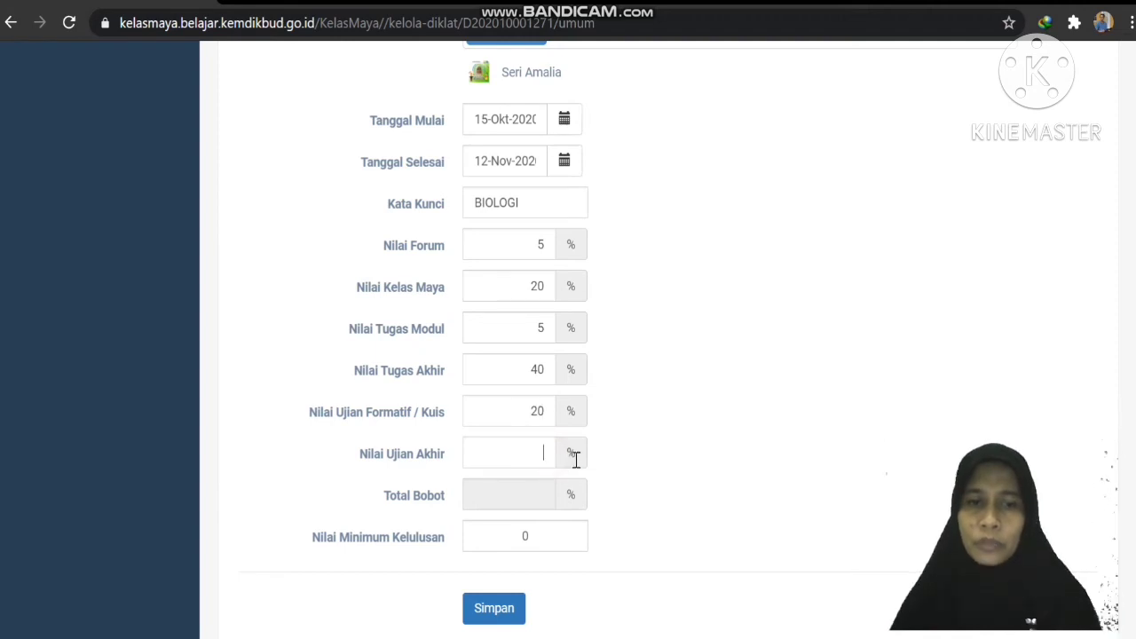
type("10")
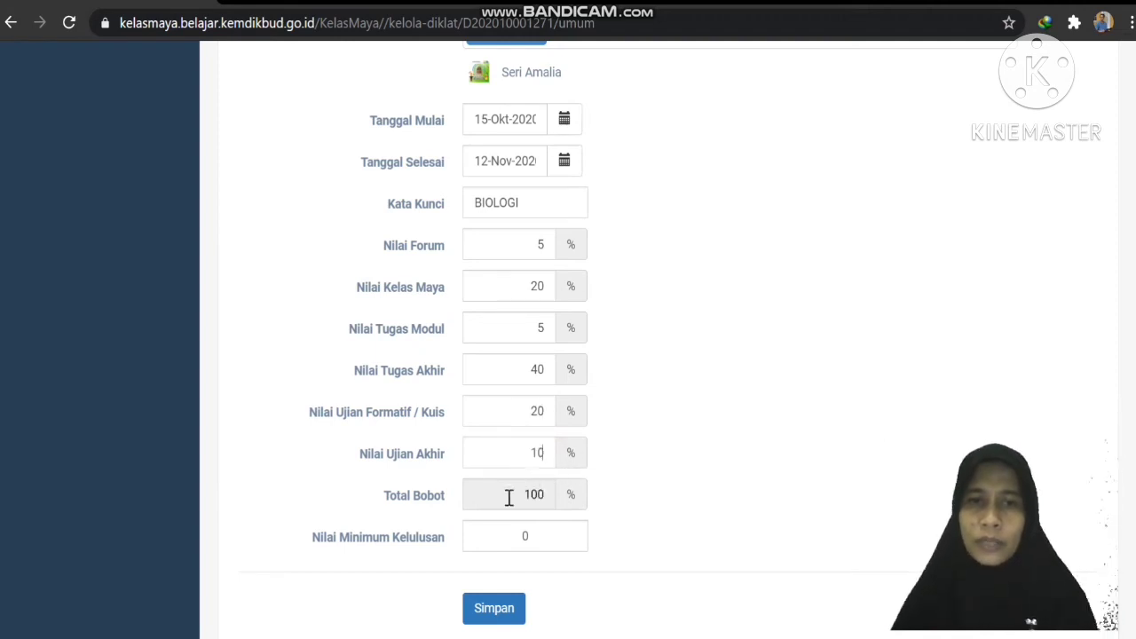
scroll(484, 578, "down", 1)
left_click(504, 542)
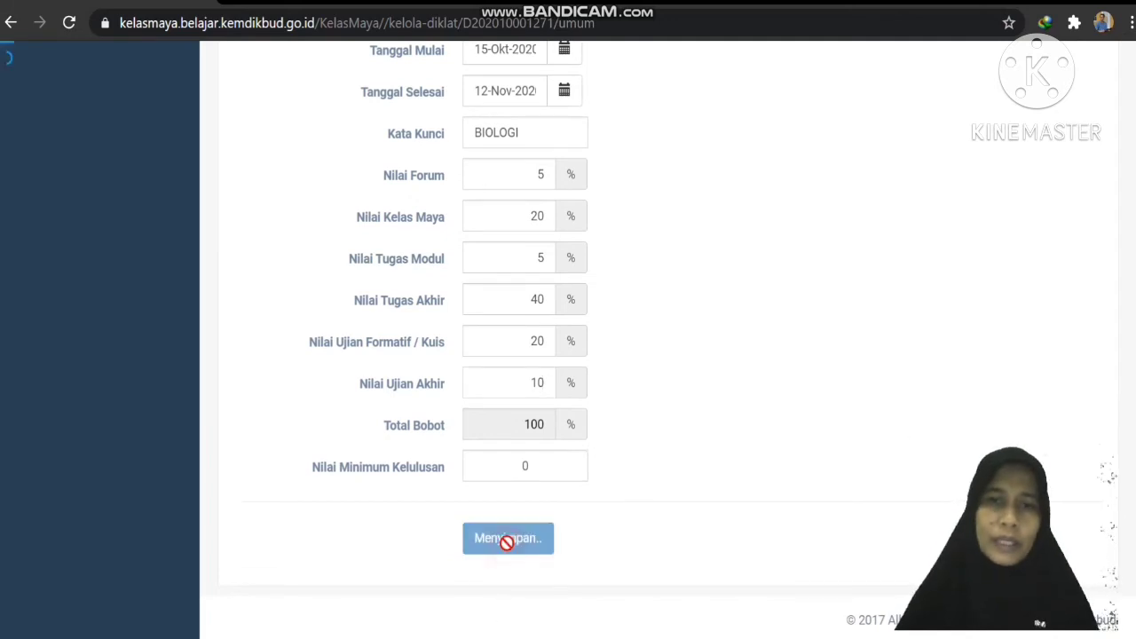
Reopen the details of BIOLOGI Pertumbuhan dan Perkembangan from the active class list and go to its modules.
scroll(509, 520, "up", 12)
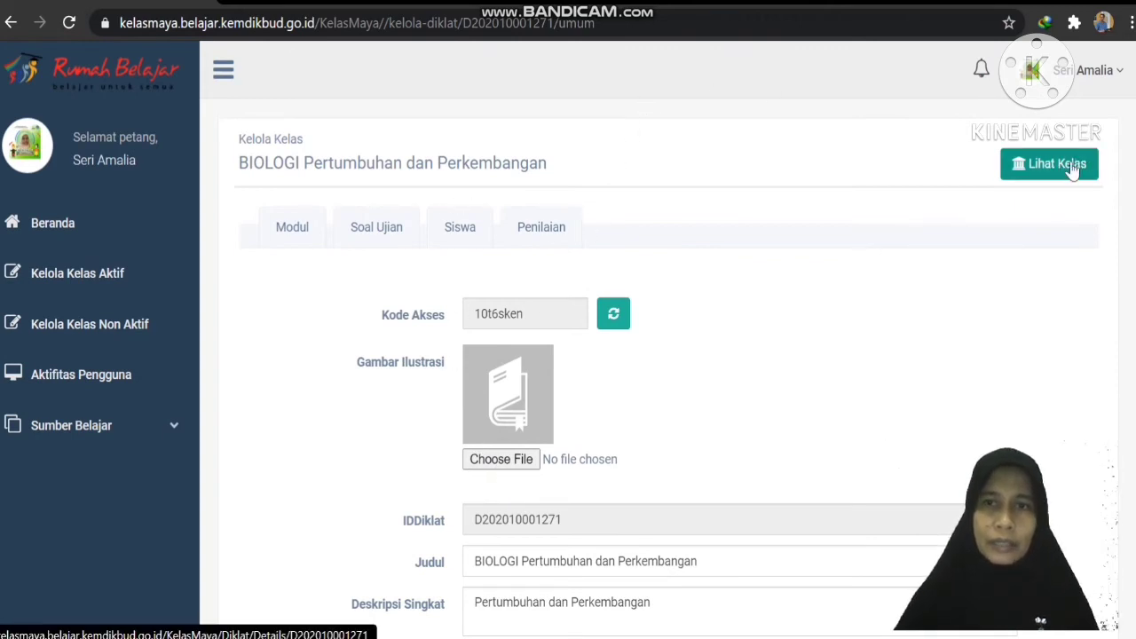
left_click(1015, 165)
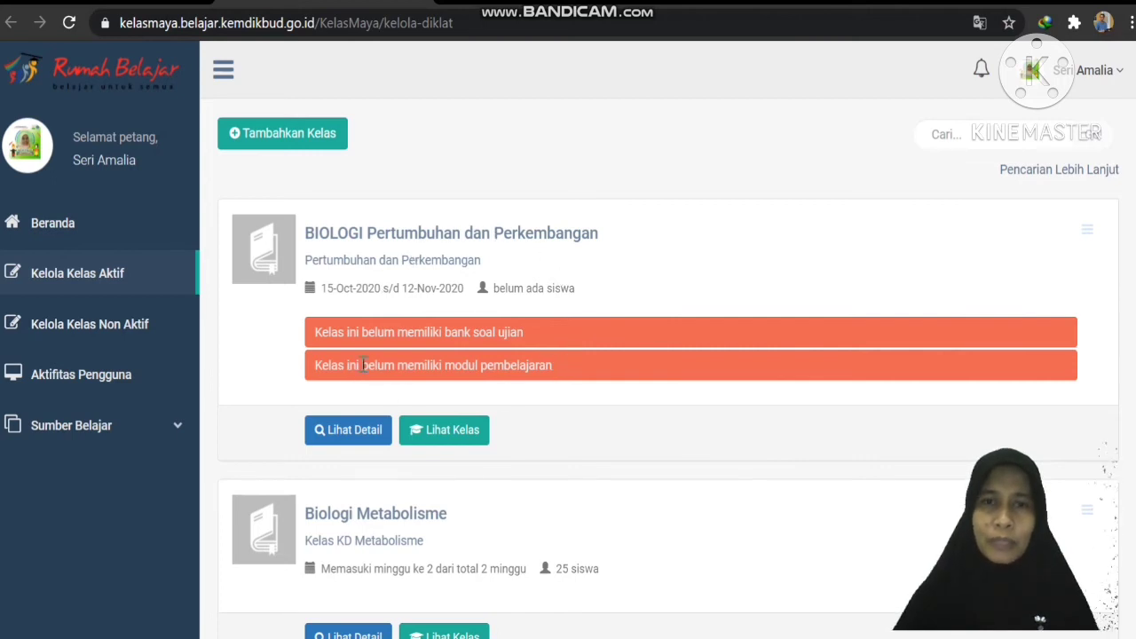
left_click(355, 433)
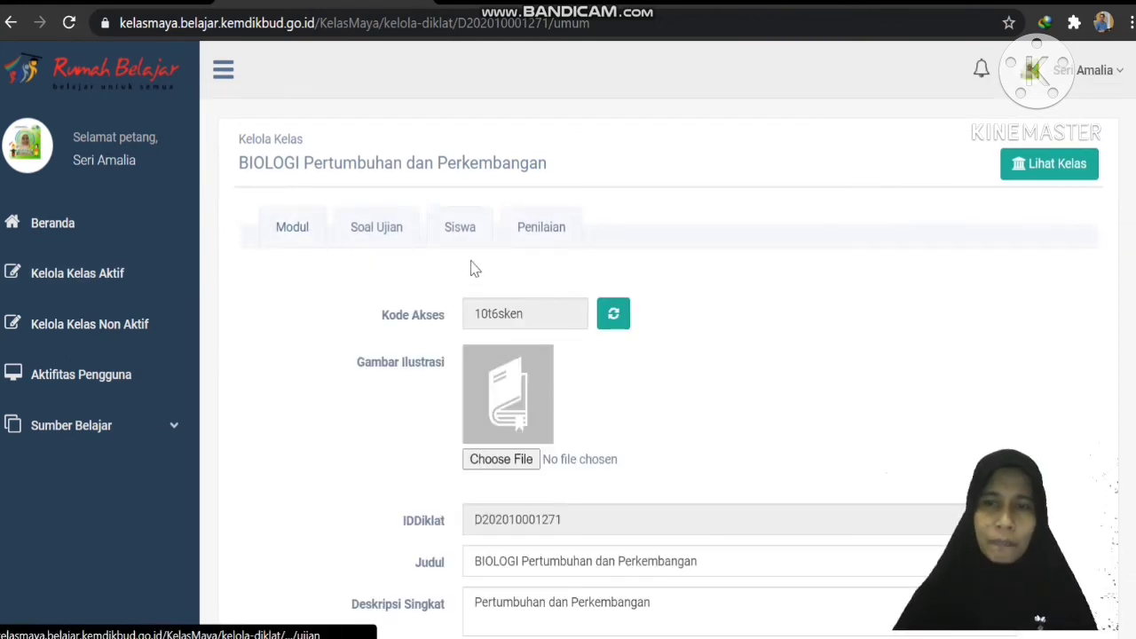
left_click(299, 229)
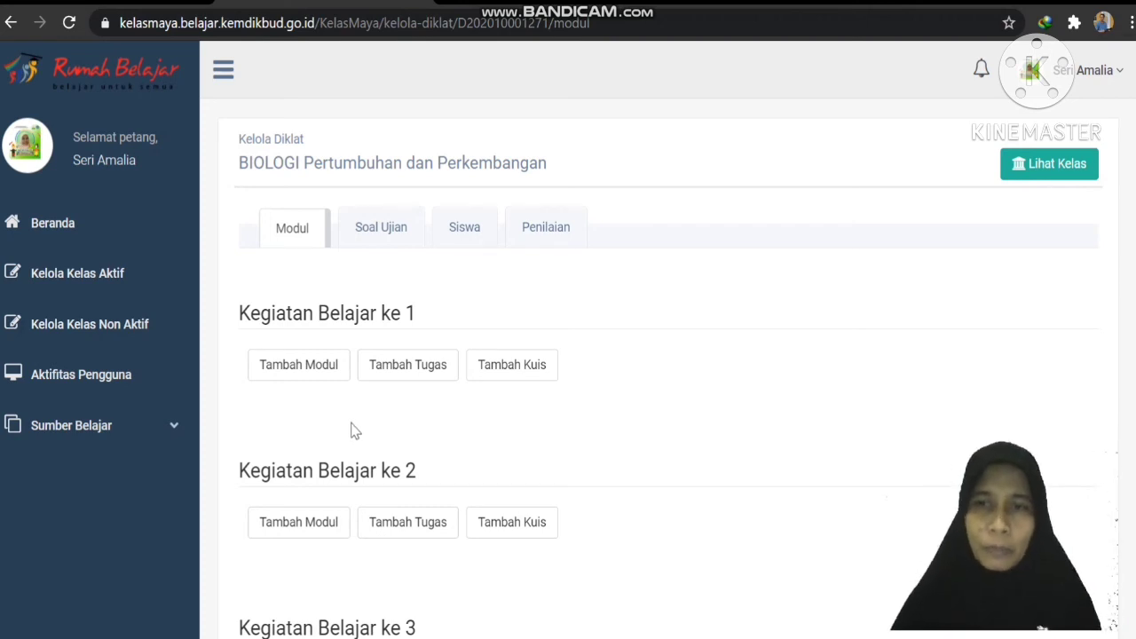
Add a module to Kegiatan Belajar ke 1 with its name, duration and content left empty, and save it.
left_click(307, 365)
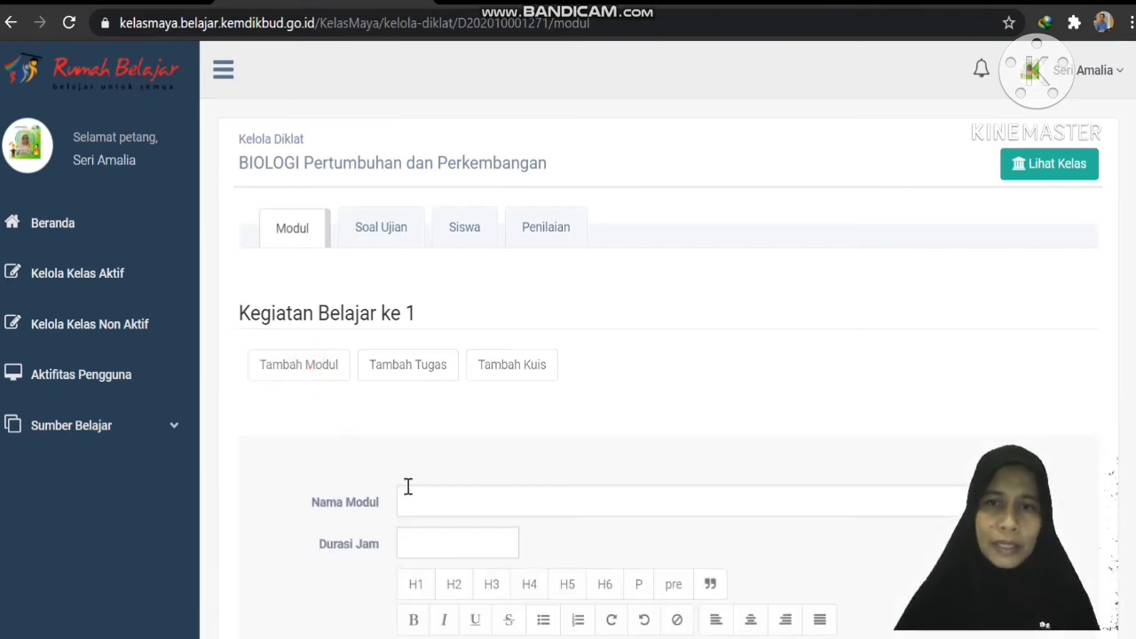
scroll(405, 485, "down", 1)
scroll(431, 467, "down", 2)
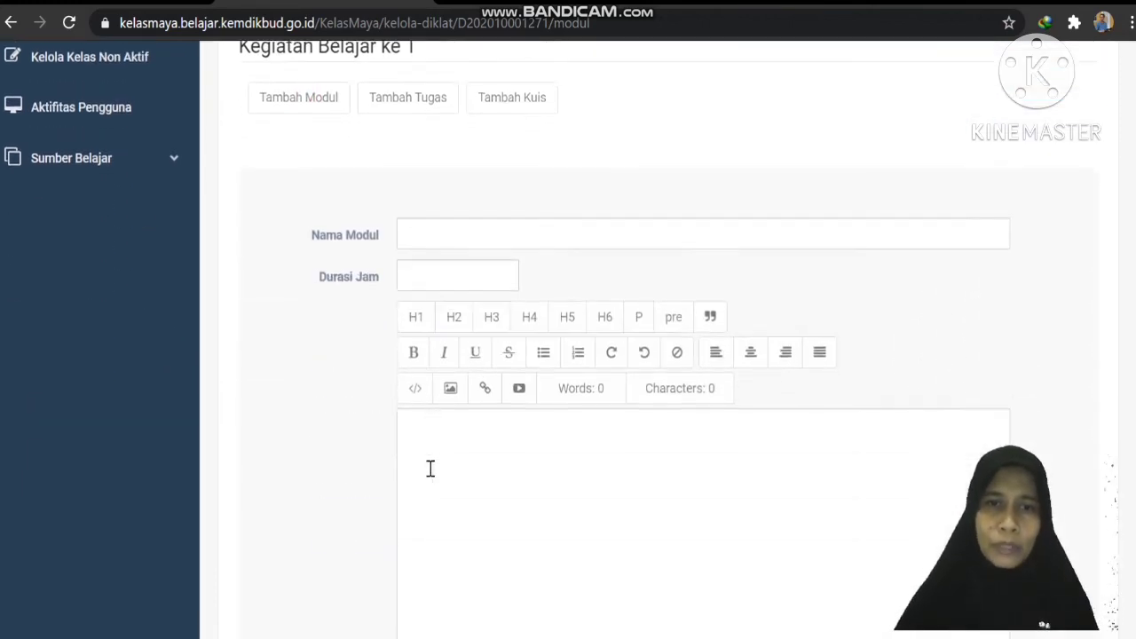
left_click(450, 409)
scroll(454, 433, "down", 4)
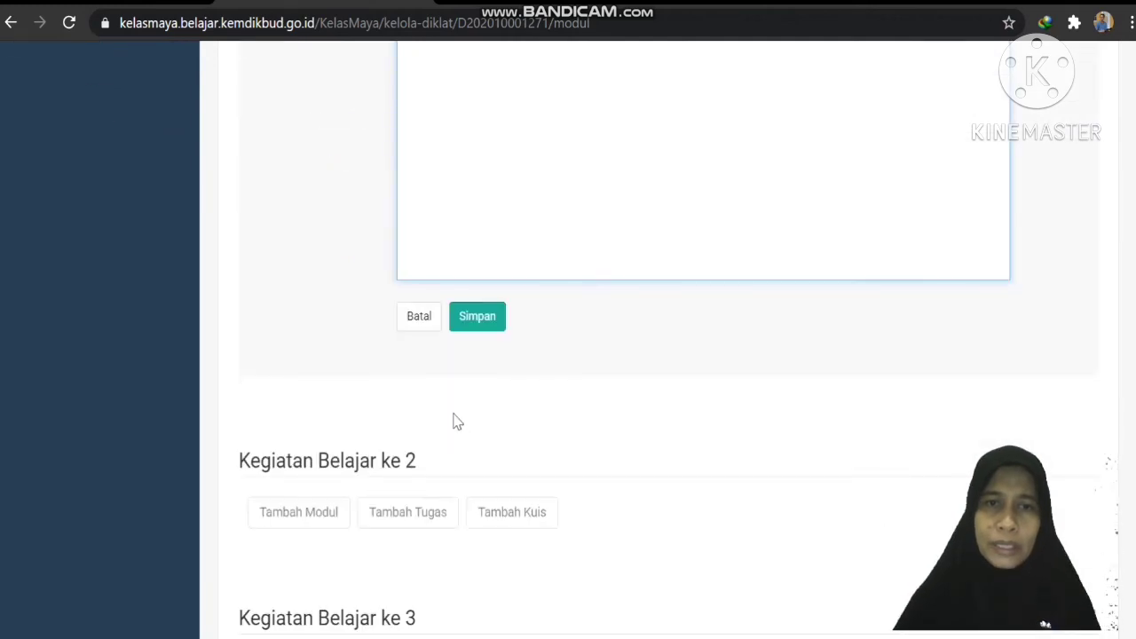
scroll(483, 312, "up", 3)
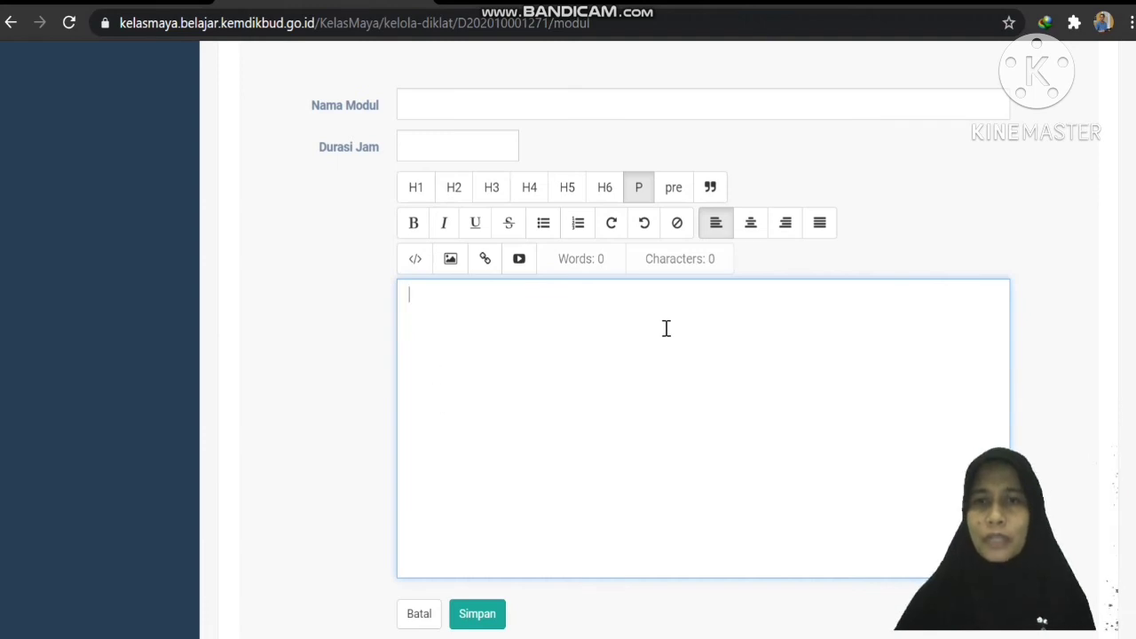
left_click(489, 625)
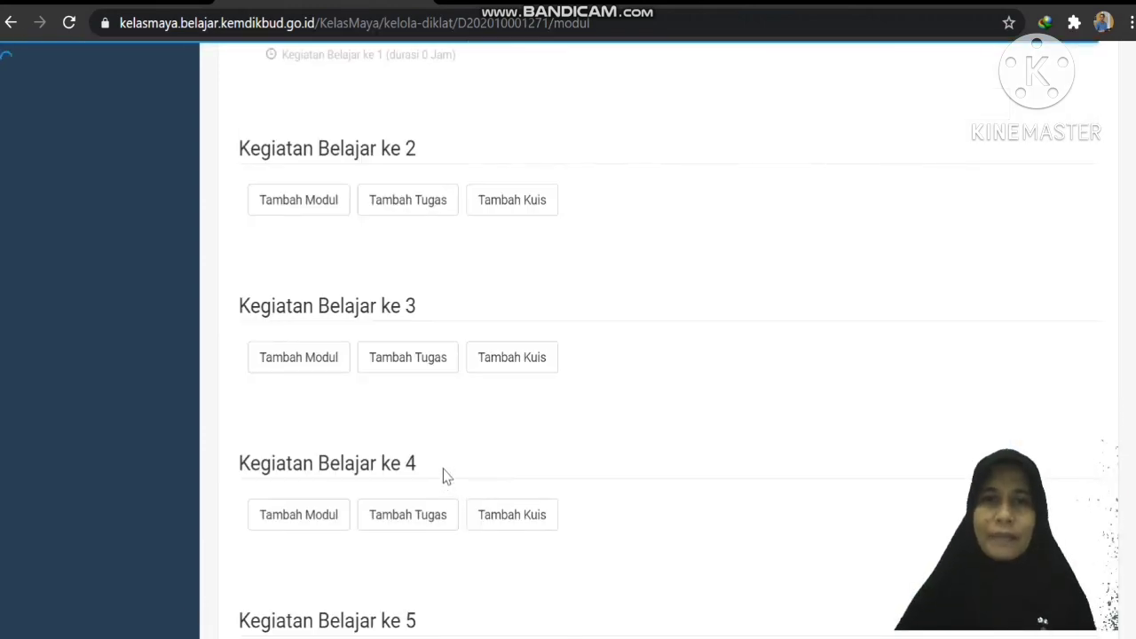
Go to the class's exam questions and open Ketentuan dan Petunjuk for editing.
scroll(446, 455, "up", 5)
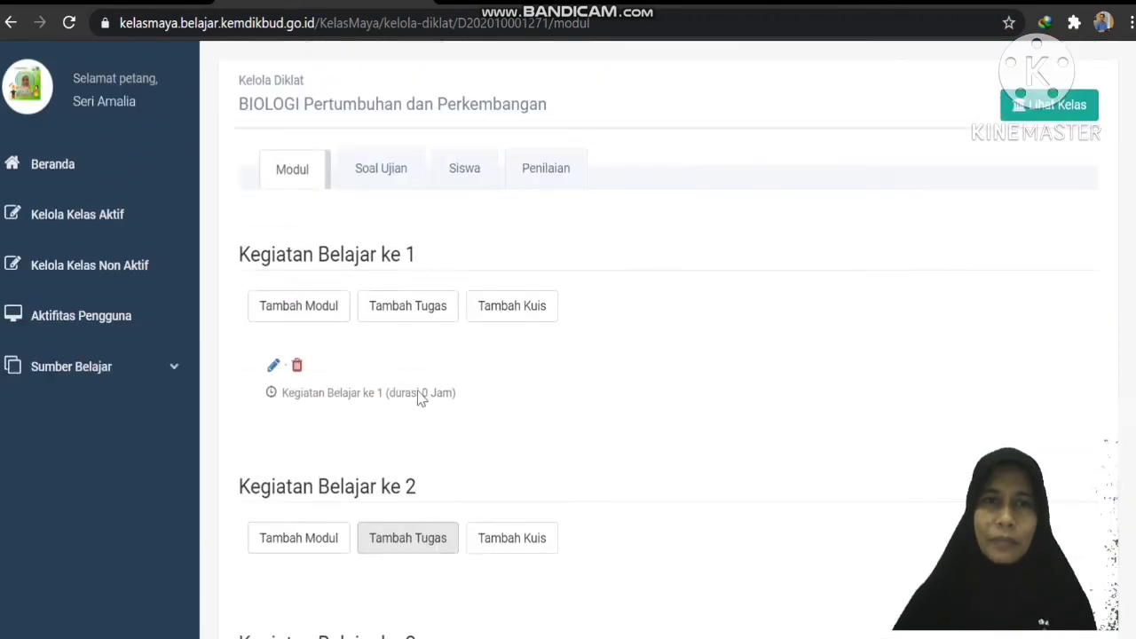
left_click(411, 229)
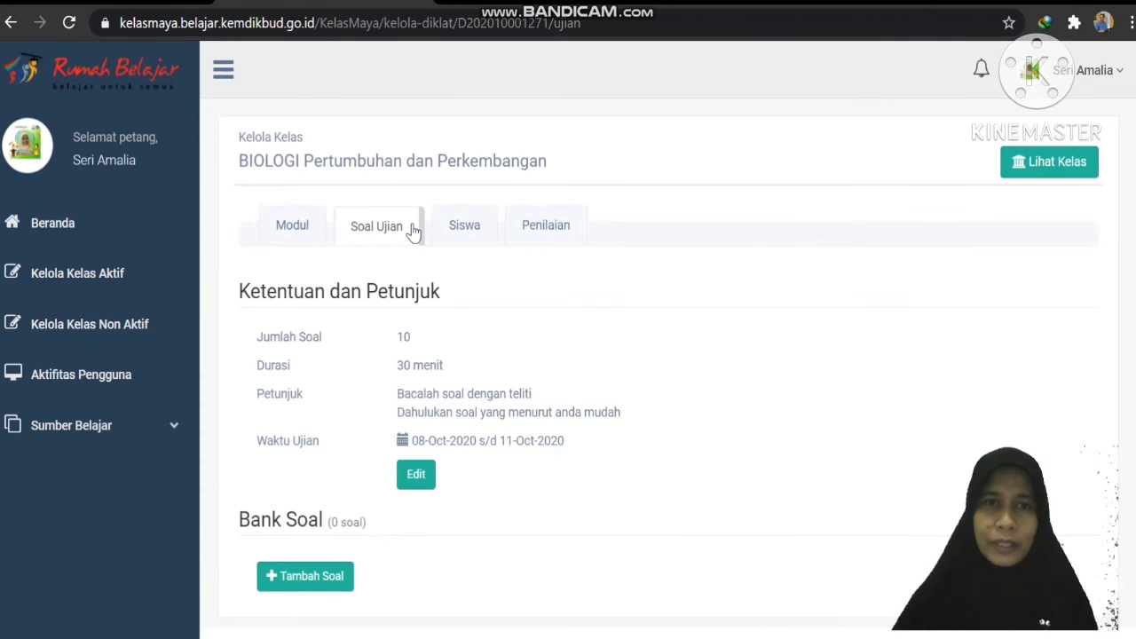
scroll(413, 229, "down", 1)
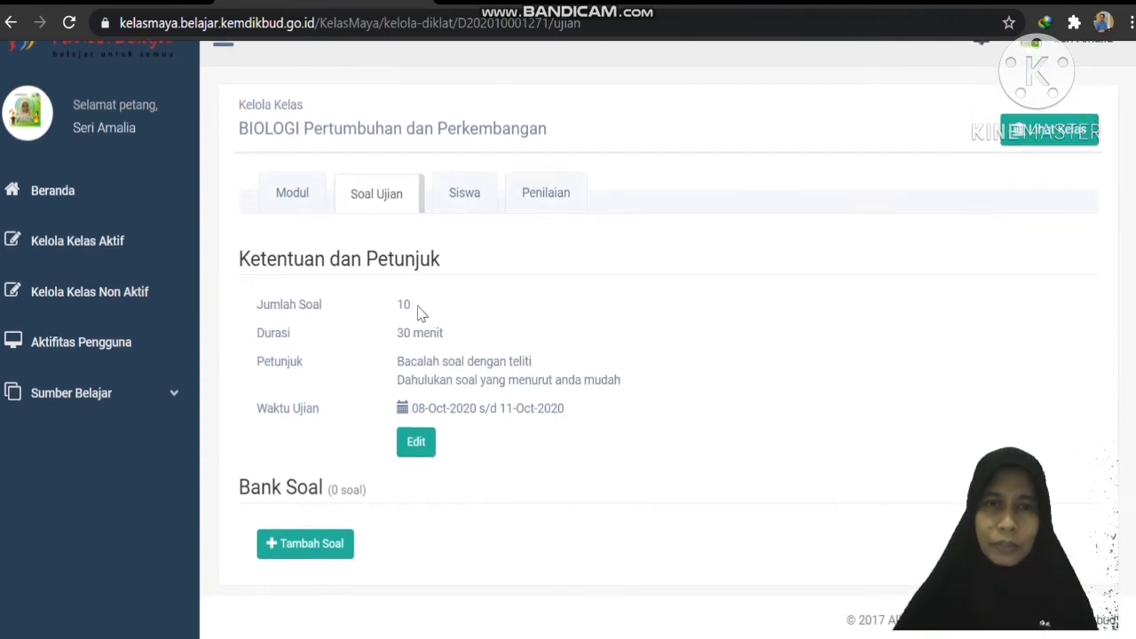
left_click(425, 442)
scroll(462, 427, "down", 1)
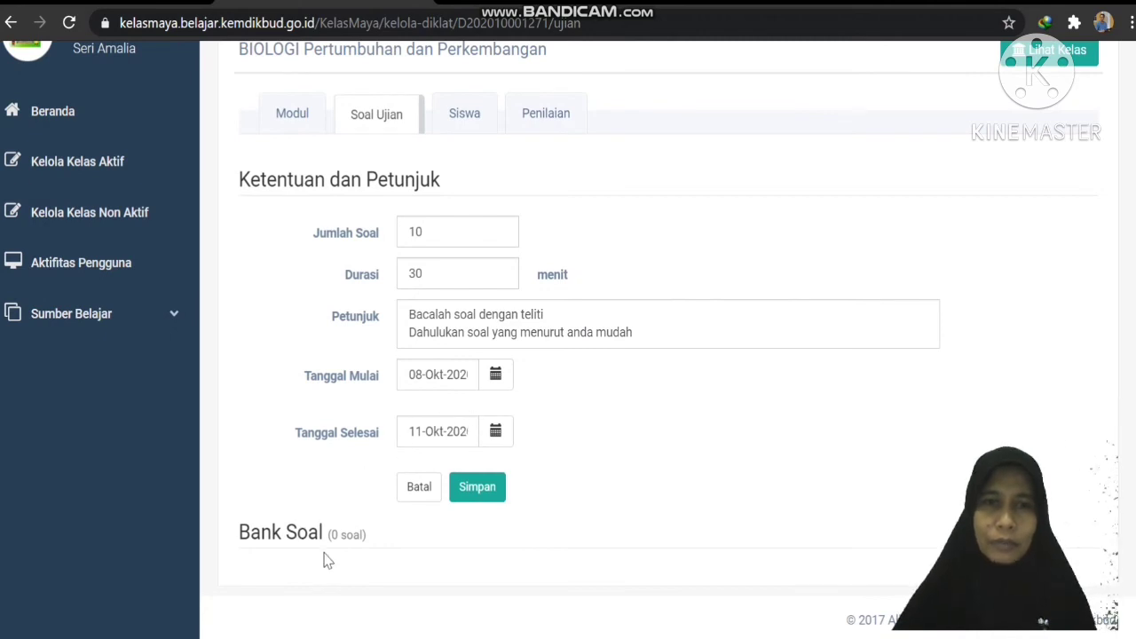
Review the exam's Ketentuan dan Petunjuk settings and leave editing without saving.
scroll(394, 393, "up", 1)
scroll(332, 543, "down", 1)
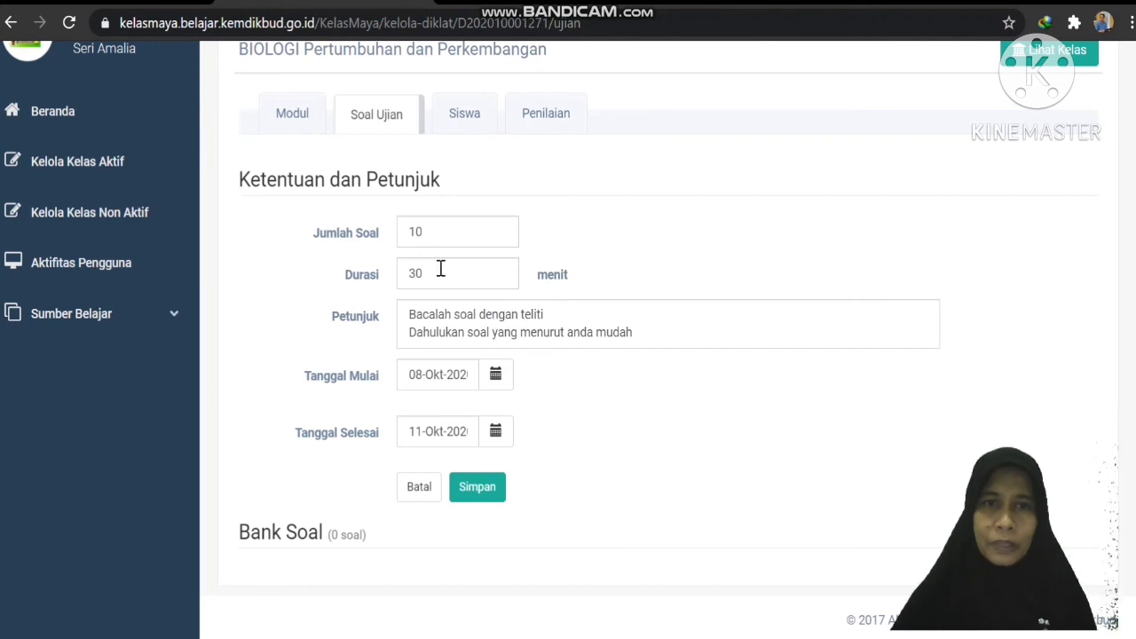
scroll(337, 253, "up", 1)
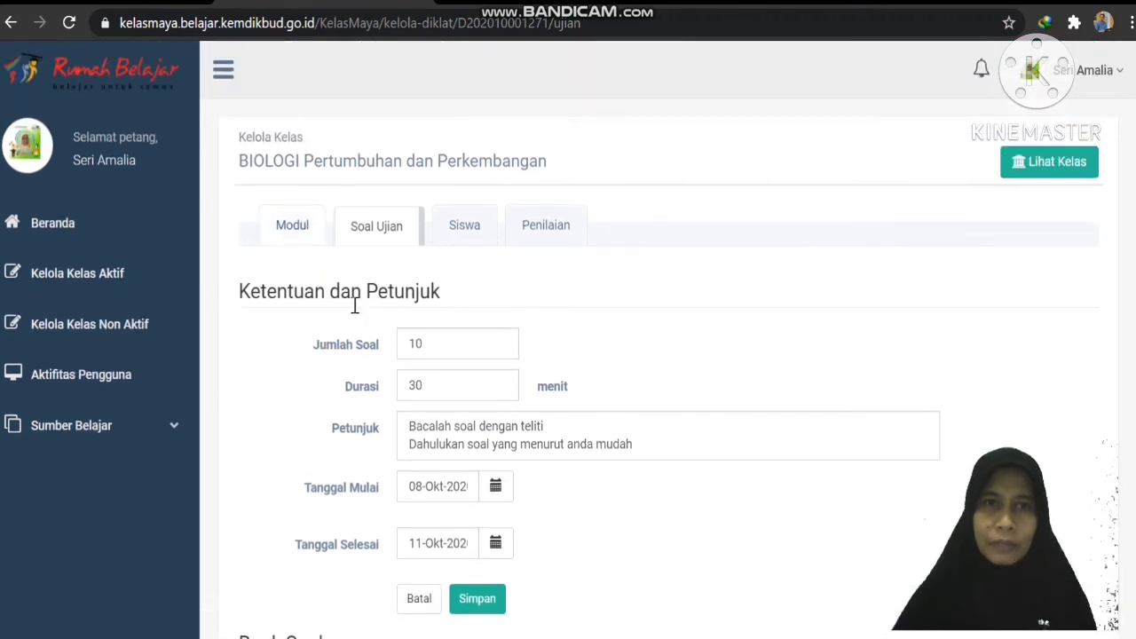
left_click(425, 598)
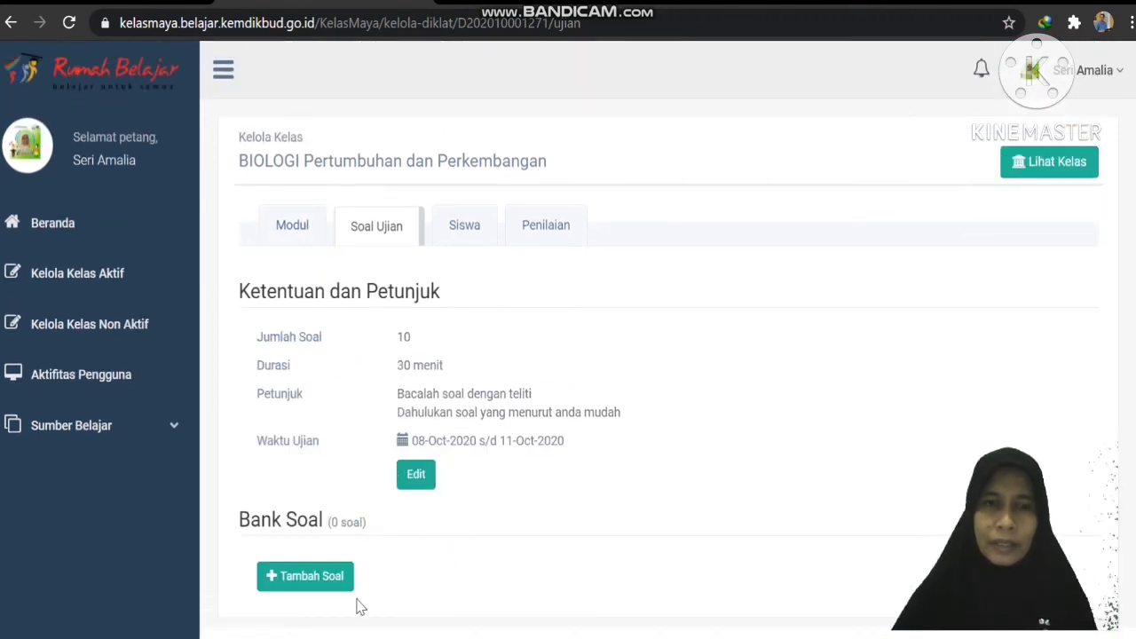
Open a new question form in Bank Soal and look through its Pertanyaan, Opsi Jawaban and Poin Jawaban fields.
scroll(488, 586, "down", 1)
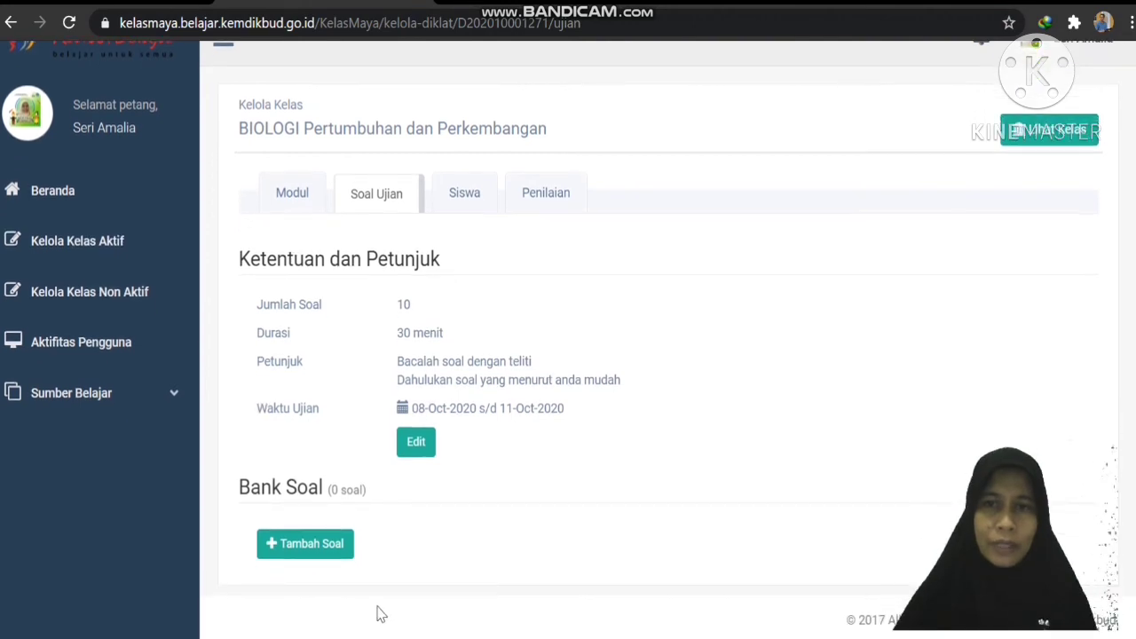
left_click(320, 543)
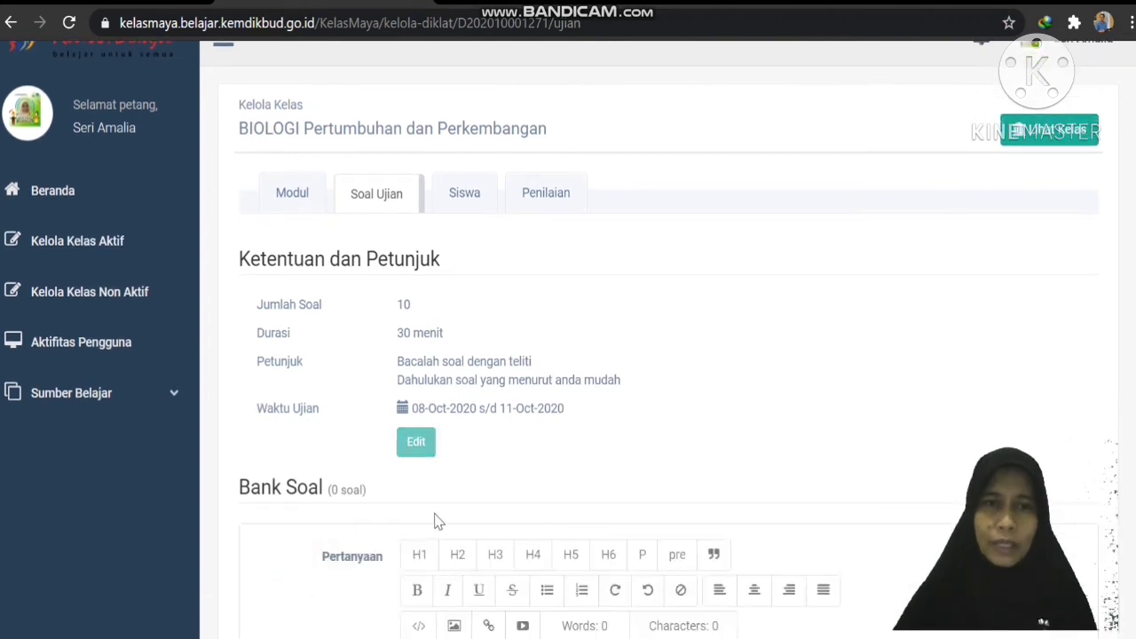
scroll(488, 506, "down", 2)
scroll(537, 494, "down", 1)
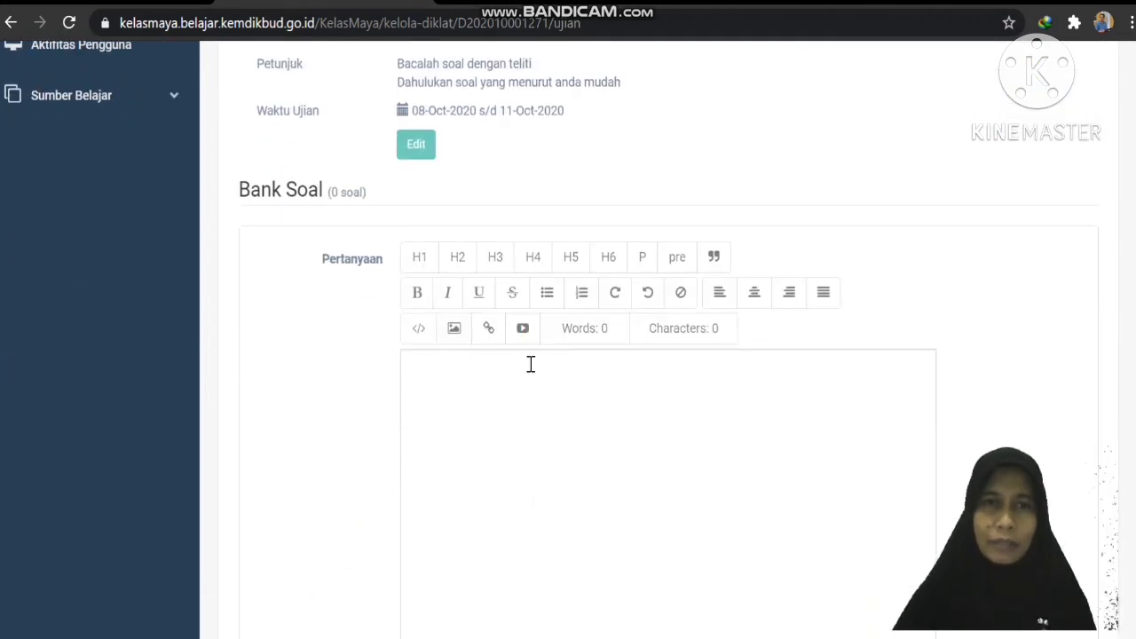
scroll(529, 364, "down", 2)
scroll(527, 369, "down", 4)
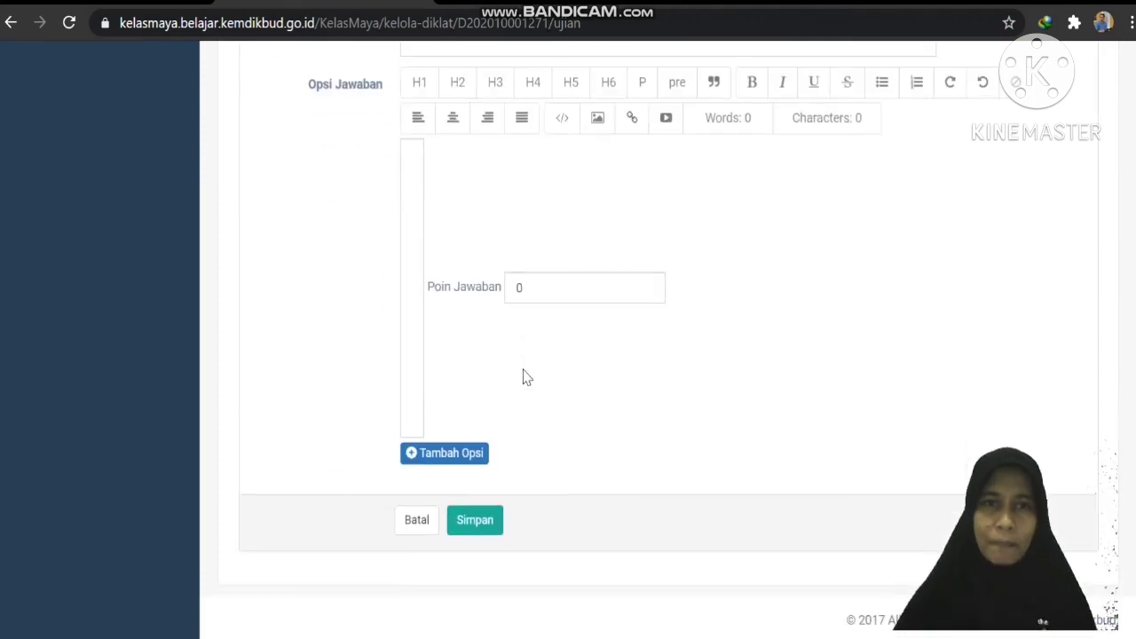
scroll(526, 377, "up", 10)
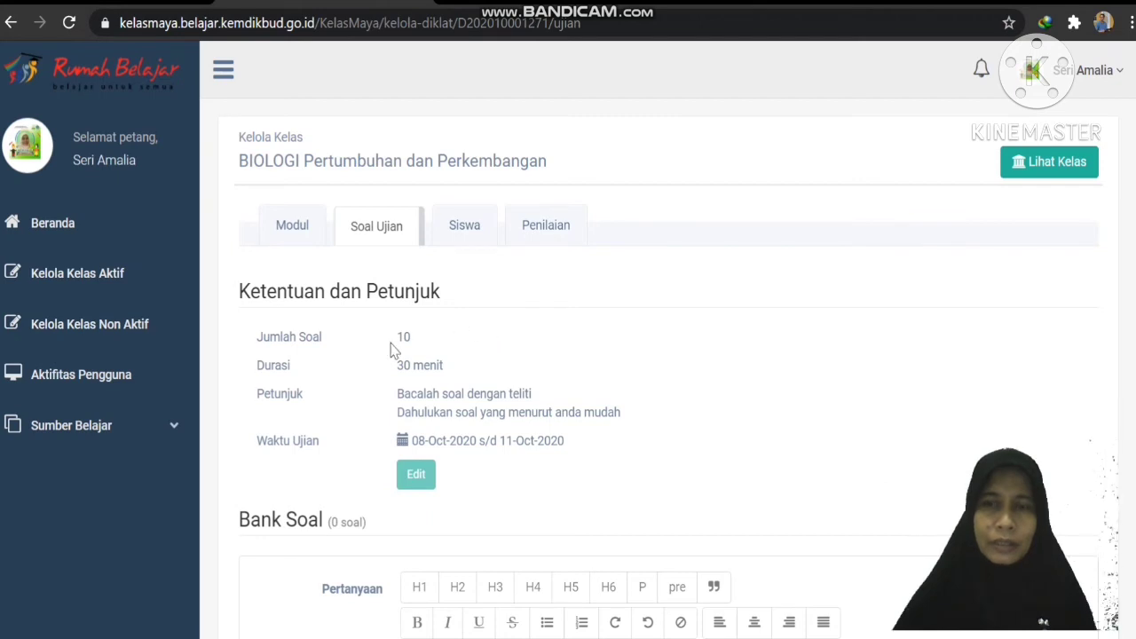
View the Siswa and Penilaian pages of BIOLOGI Pertumbuhan dan Perkembangan for Sesi 1.
left_click(453, 238)
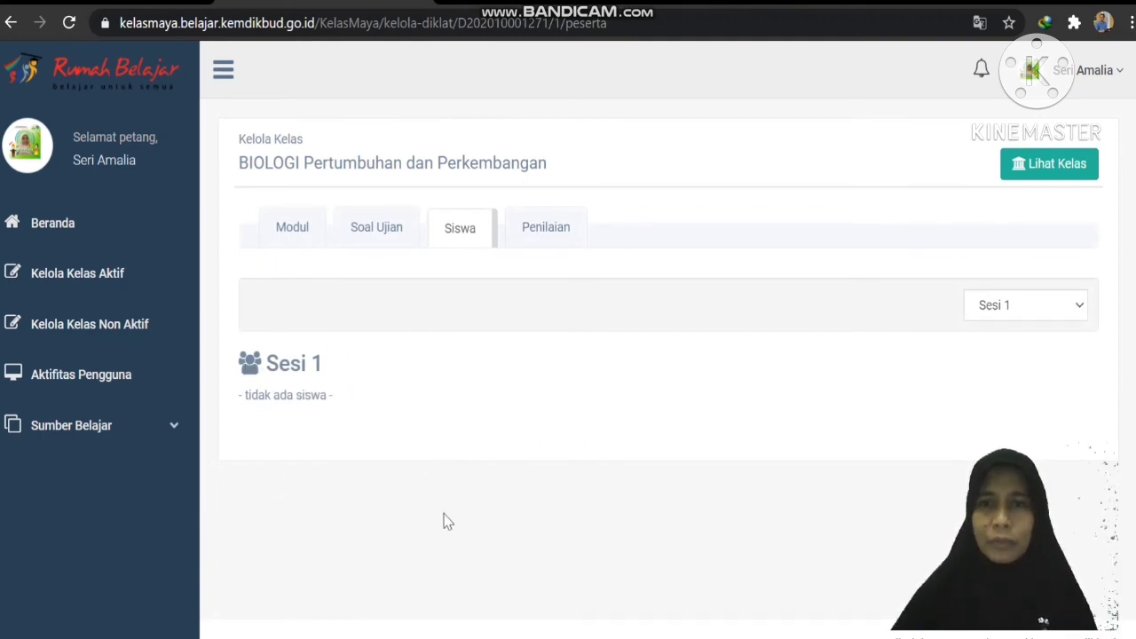
left_click(515, 233)
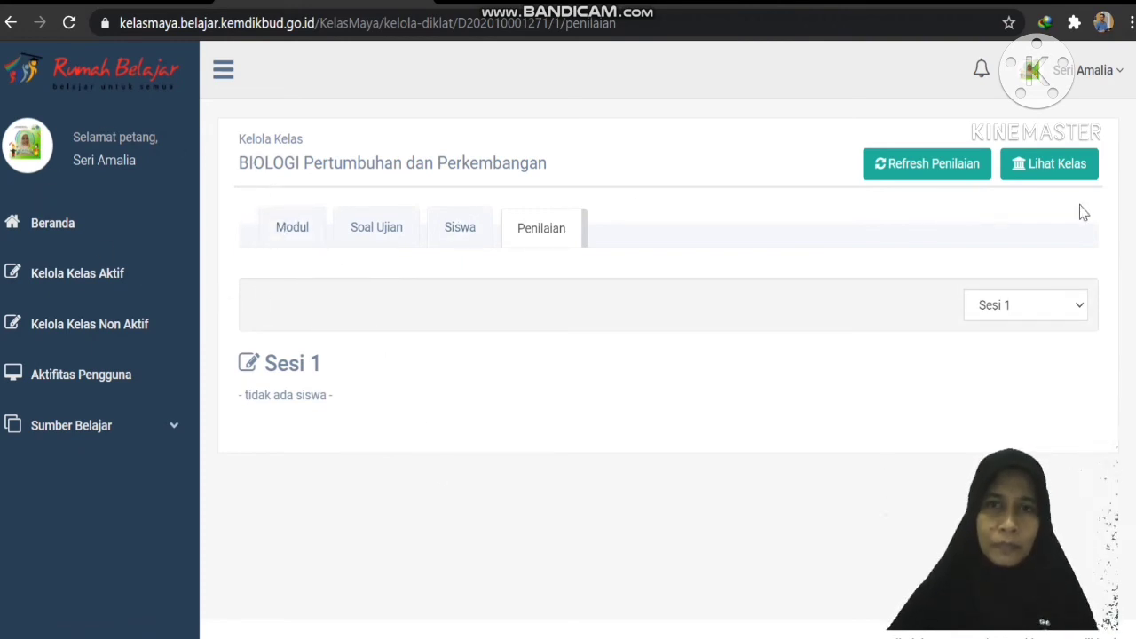
Open the class view of BIOLOGI Pertumbuhan dan Perkembangan and look at its Pengumuman and Forum Diskusi pages.
left_click(1061, 170)
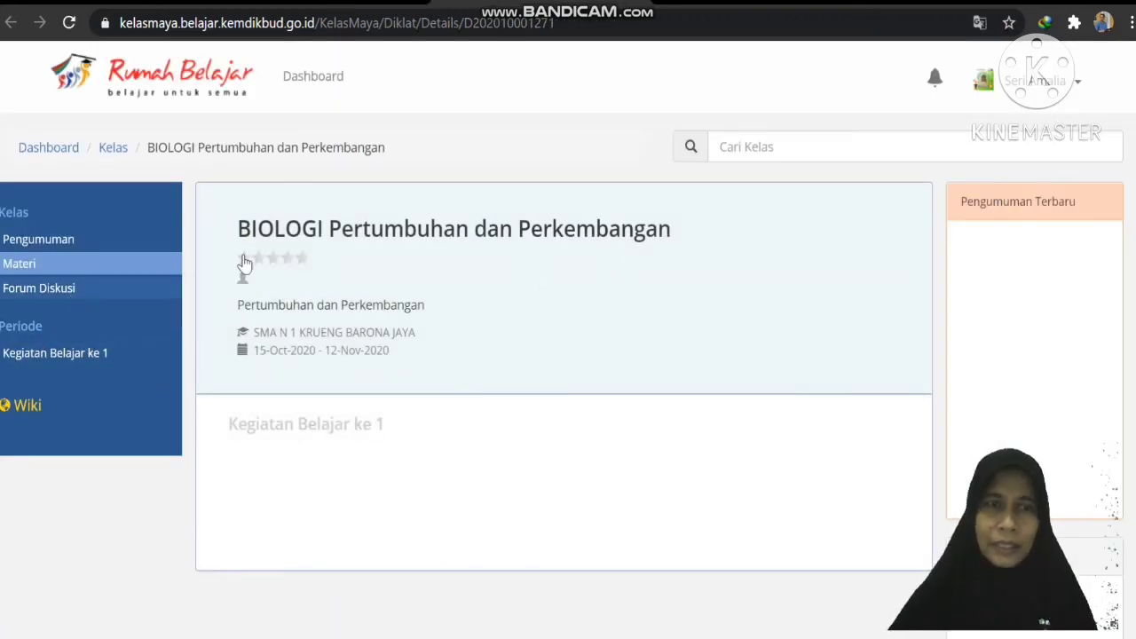
left_click(55, 245)
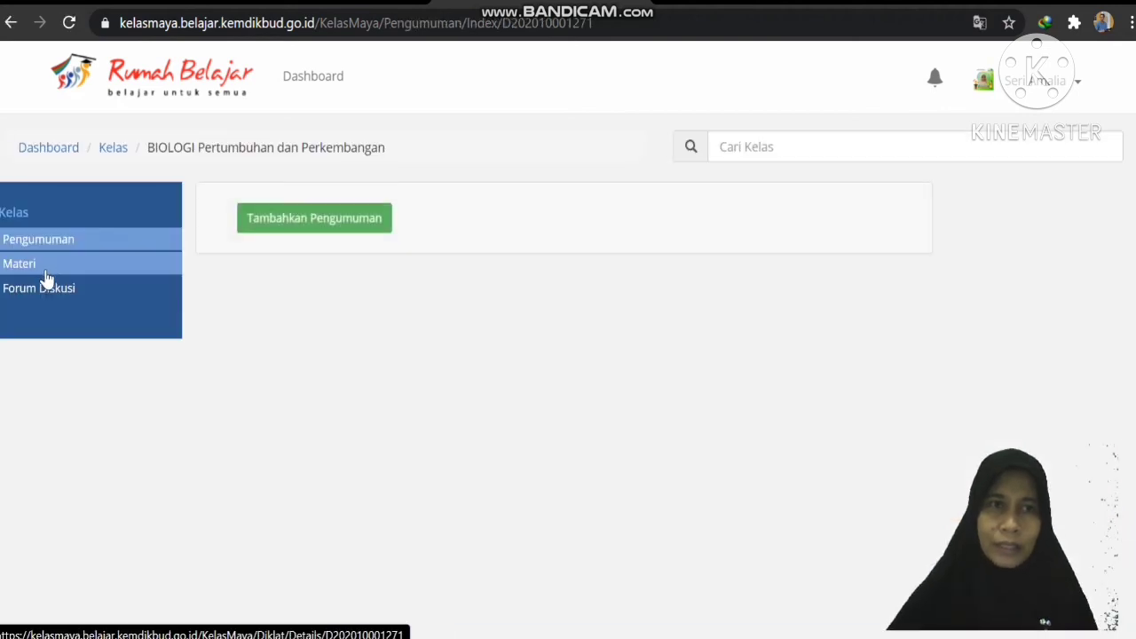
left_click(43, 293)
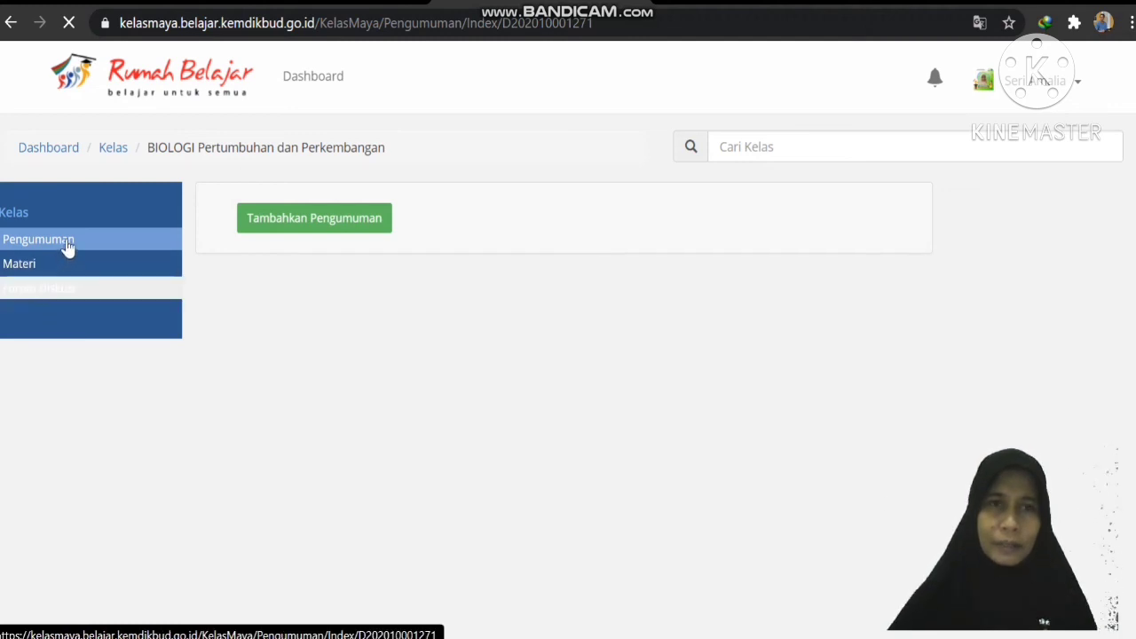
left_click(331, 222)
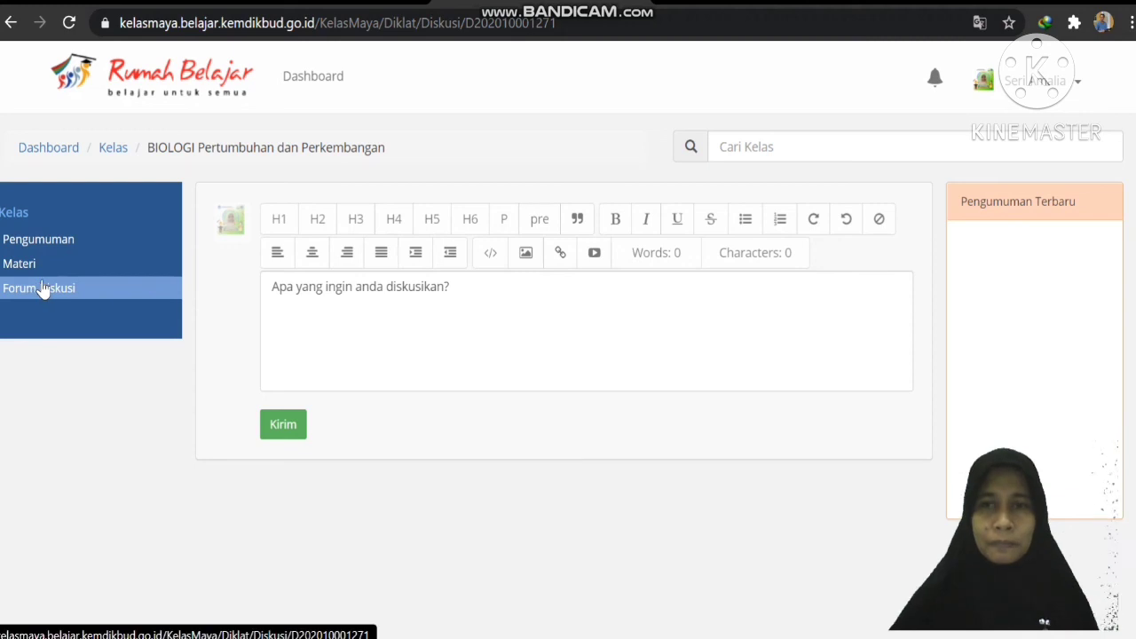
Return to the class's Pengumuman page and start a new announcement, leaving its Judul empty.
left_click(18, 241)
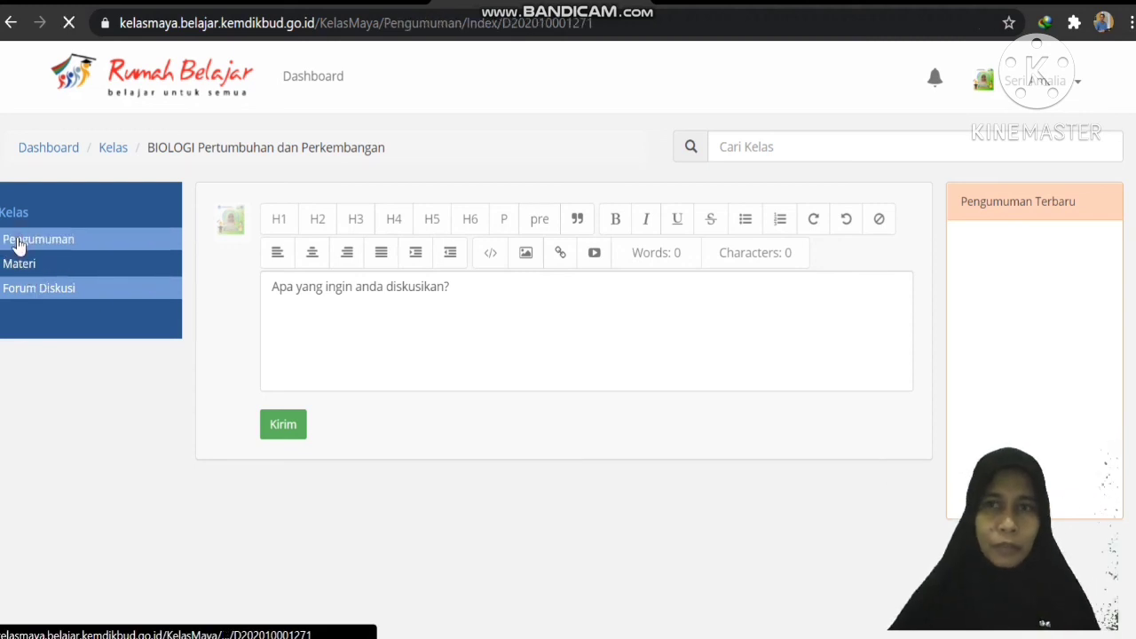
left_click(286, 225)
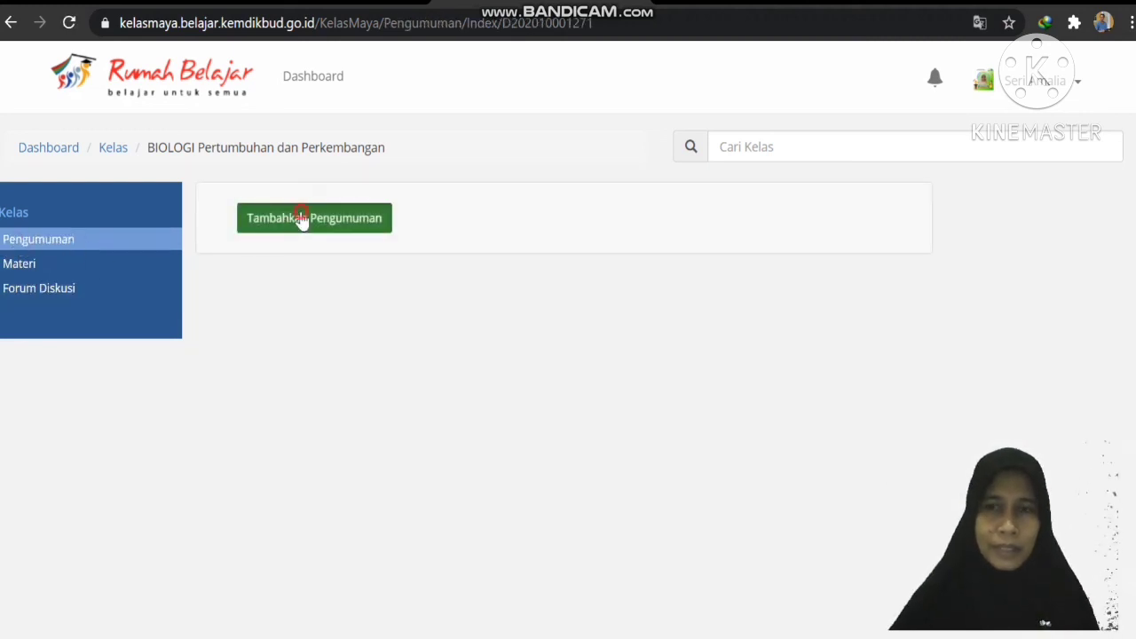
left_click(289, 294)
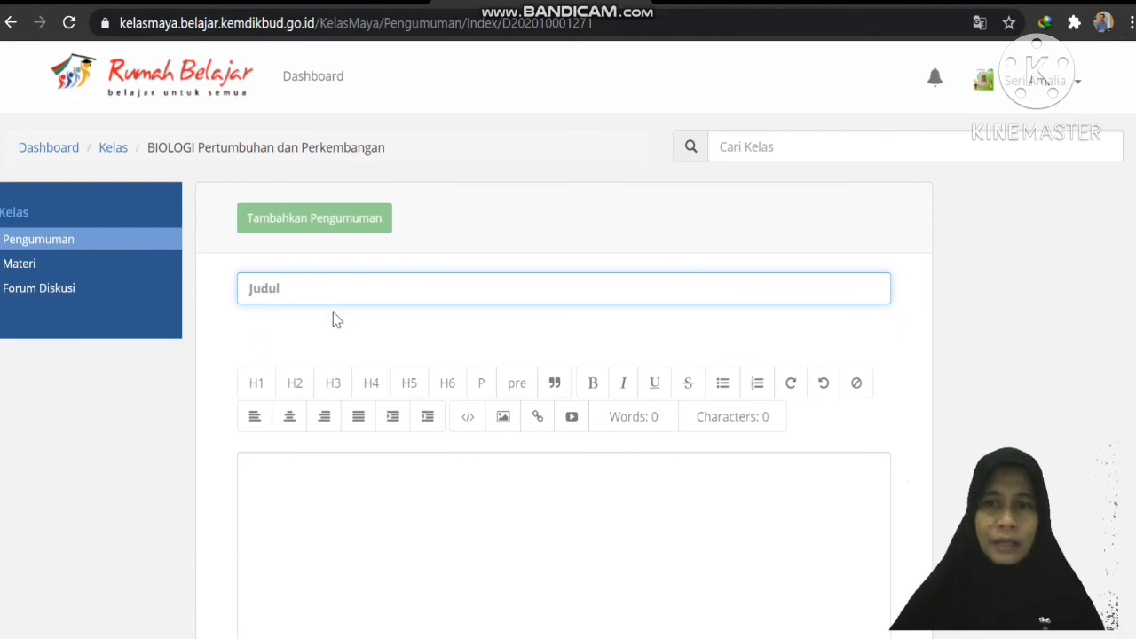
Write "Assalamualaikum" as the body text of the new announcement.
left_click(258, 462)
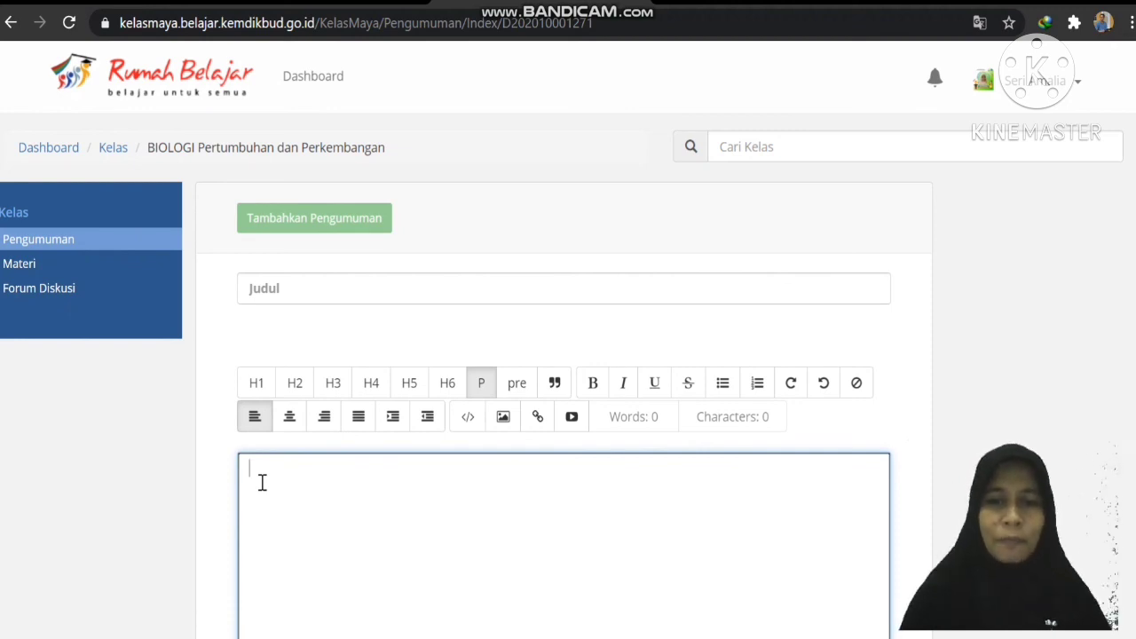
type("ssala")
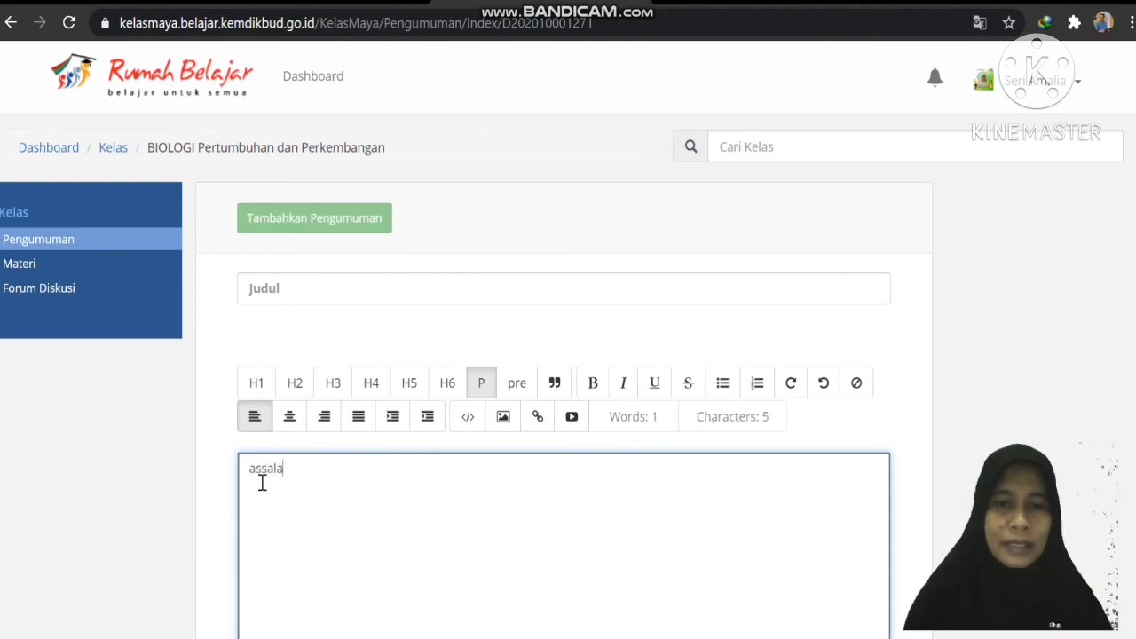
type("muali")
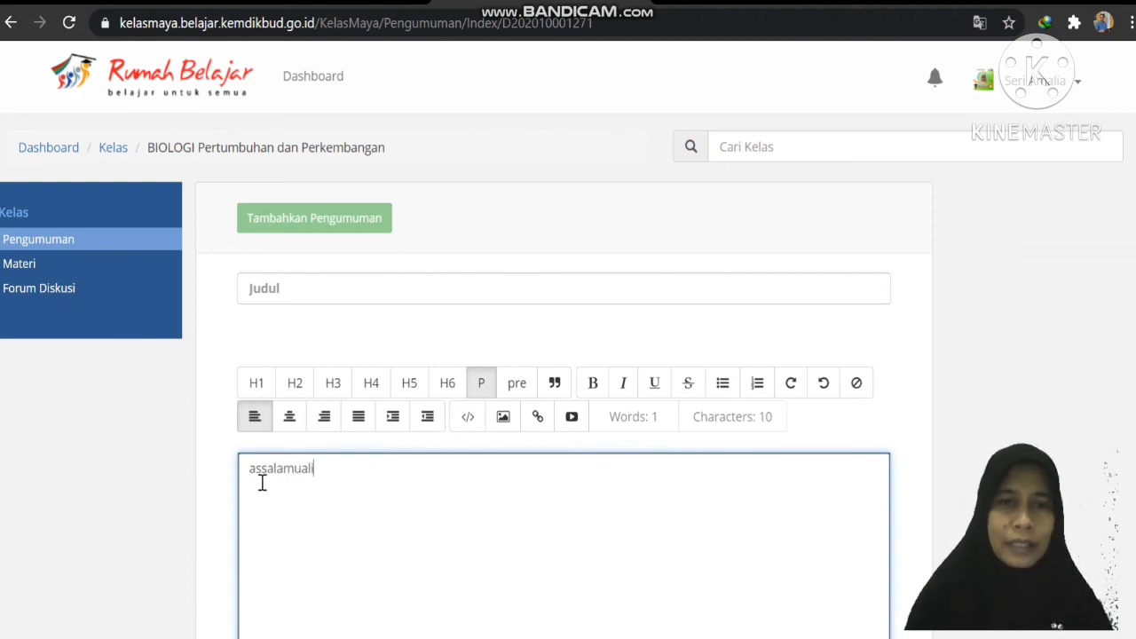
key("BackSpace")
type("aikum")
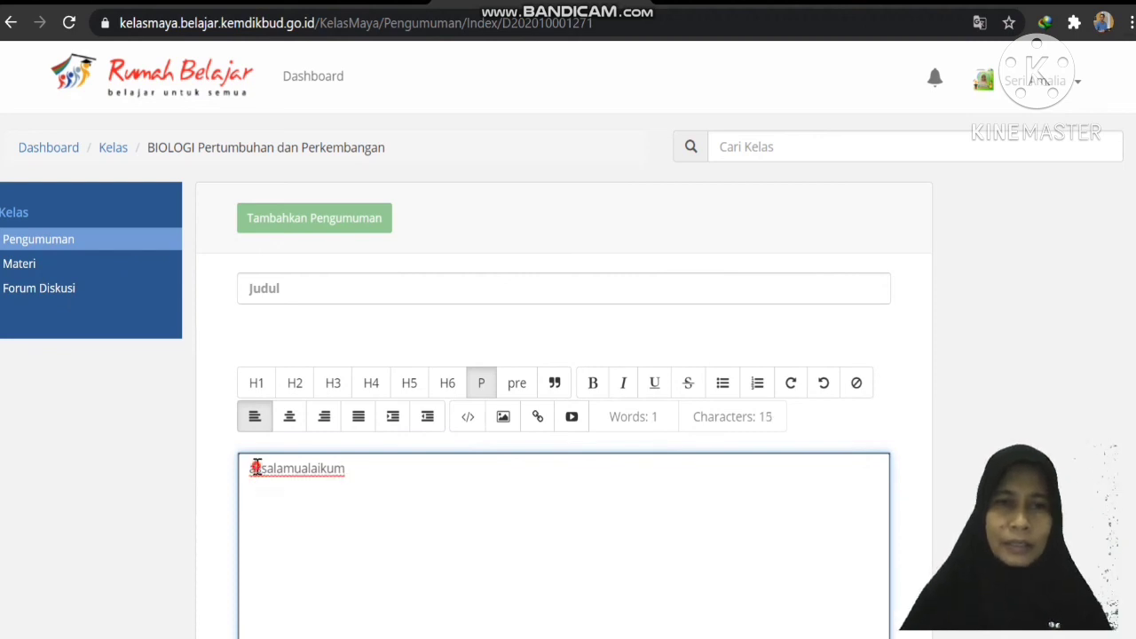
left_click(256, 468)
key("BackSpace")
type("A")
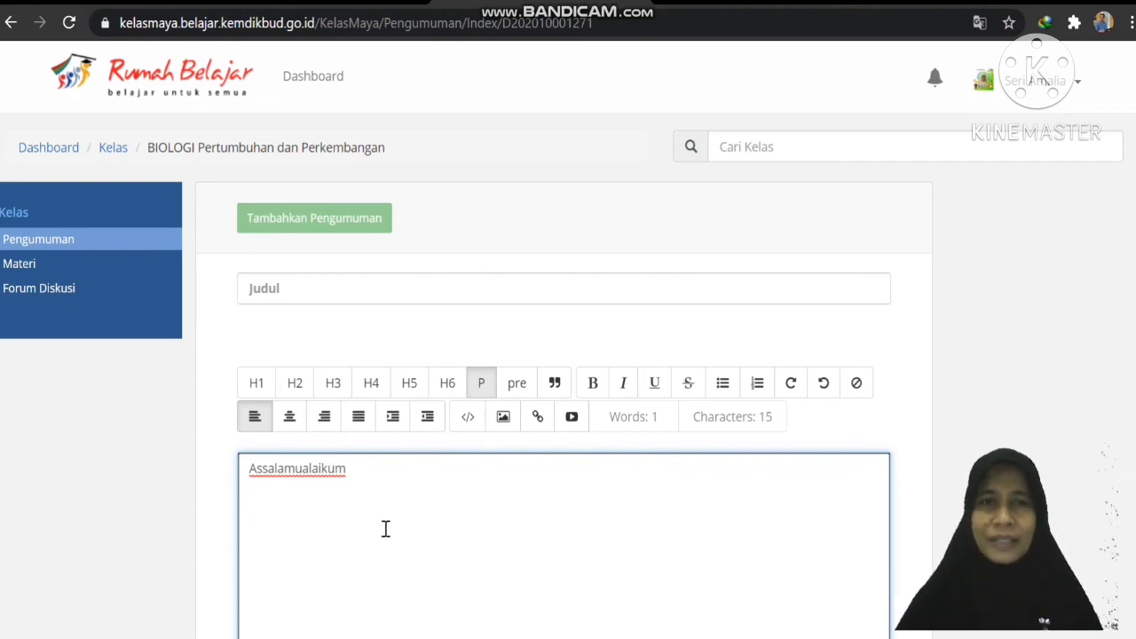
scroll(459, 418, "down", 3)
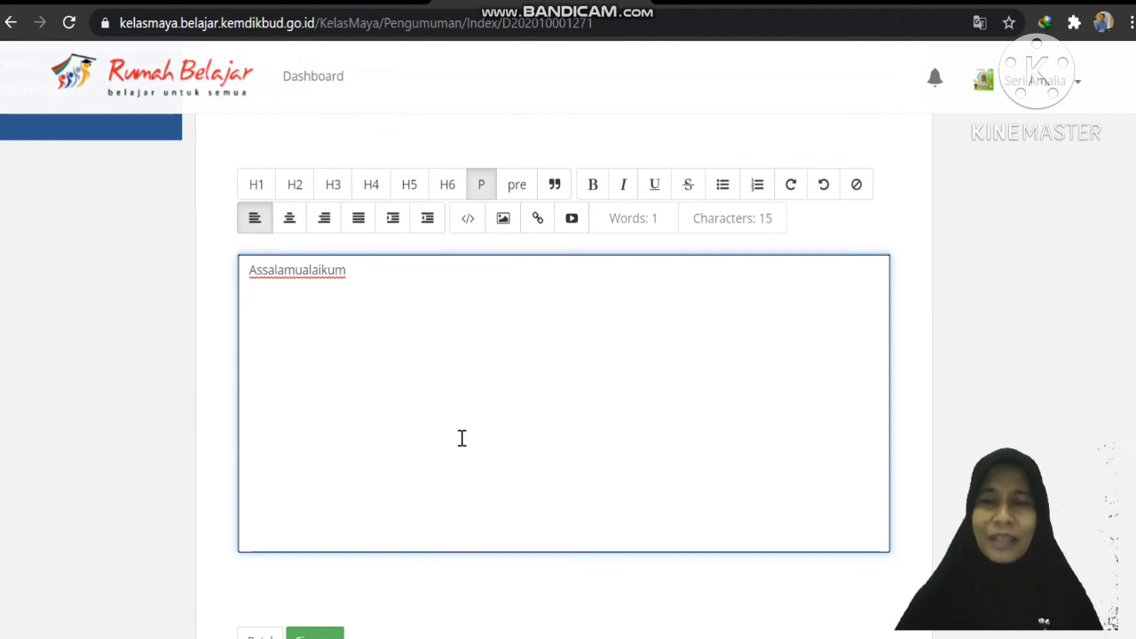
scroll(444, 459, "up", 3)
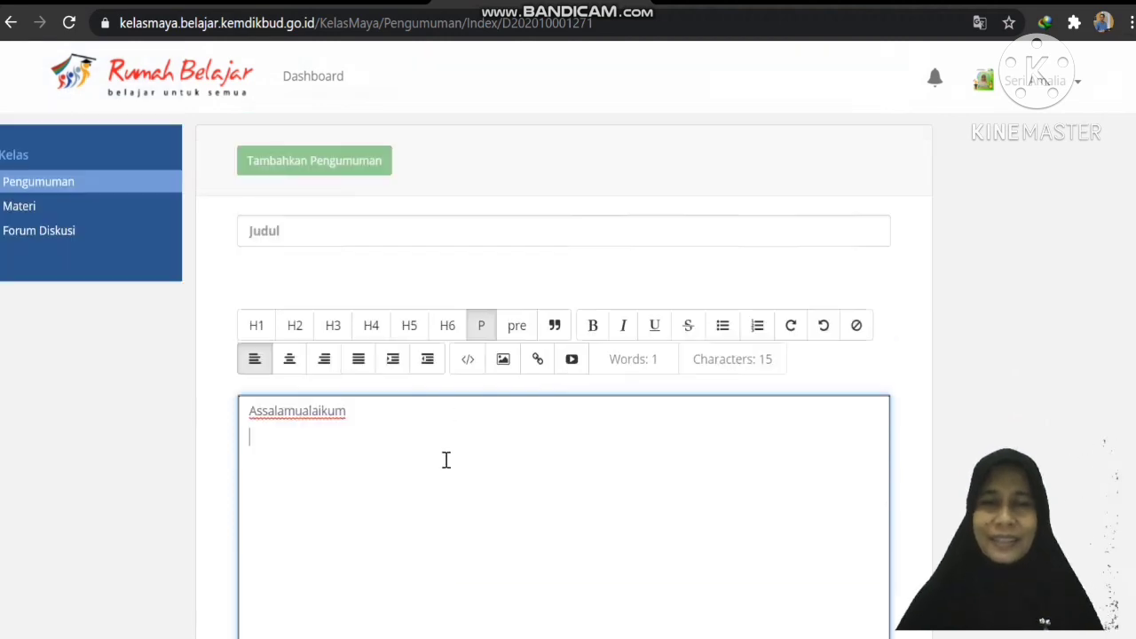